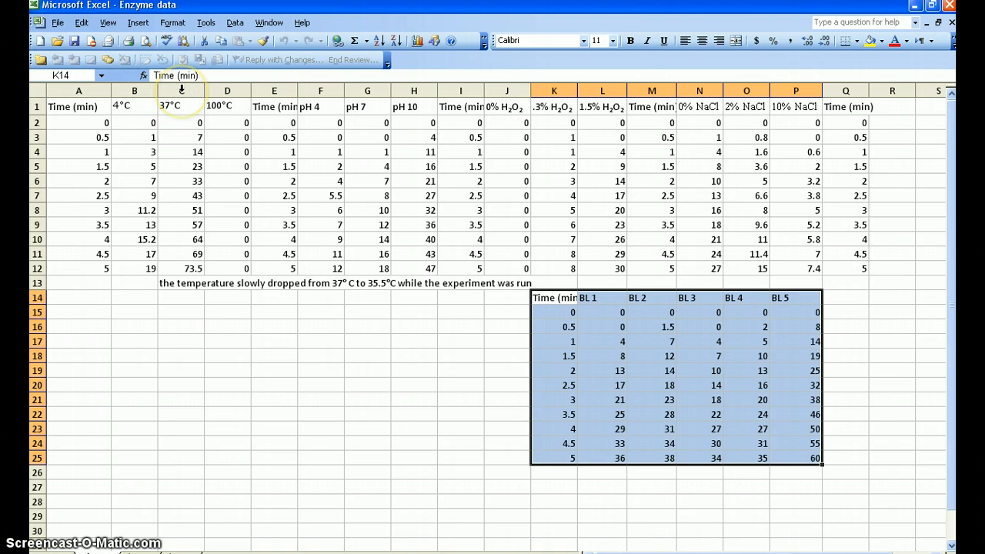
- Insert a blank column between the 4°C and 37°C columns
{"action": "left_click", "coordinate": [182, 89]}
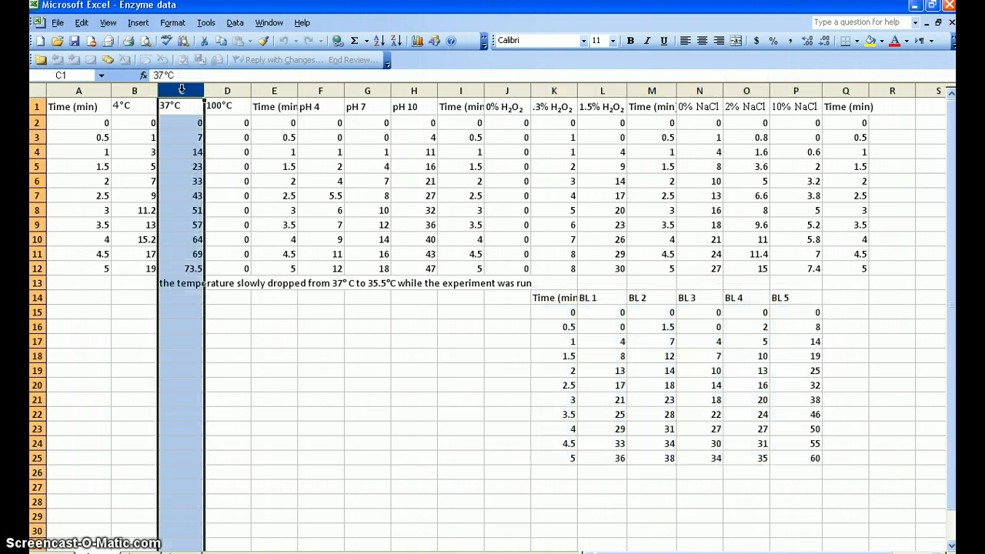
{"action": "left_click", "coordinate": [141, 24]}
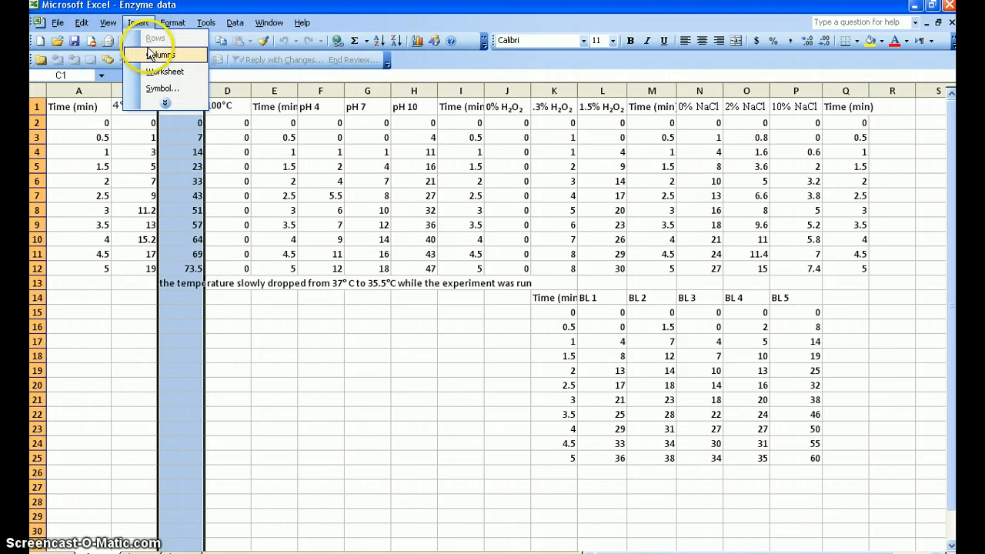
{"action": "left_click", "coordinate": [148, 53]}
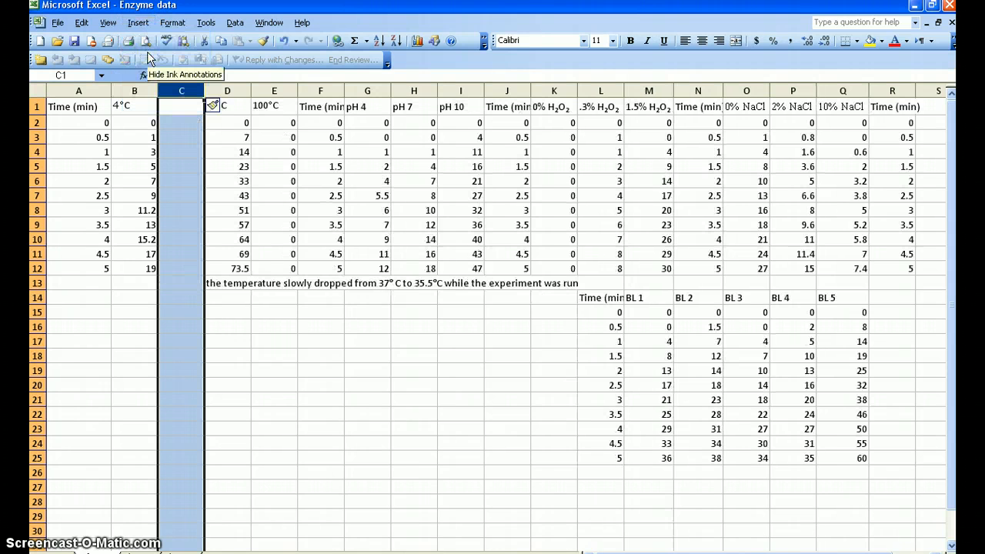
- Move the BL 2 data, header included, from N14:N25 into the blank column starting at C1
{"action": "left_click", "coordinate": [693, 299]}
{"action": "left_click_drag", "start_coordinate": [695, 303], "coordinate": [697, 453]}
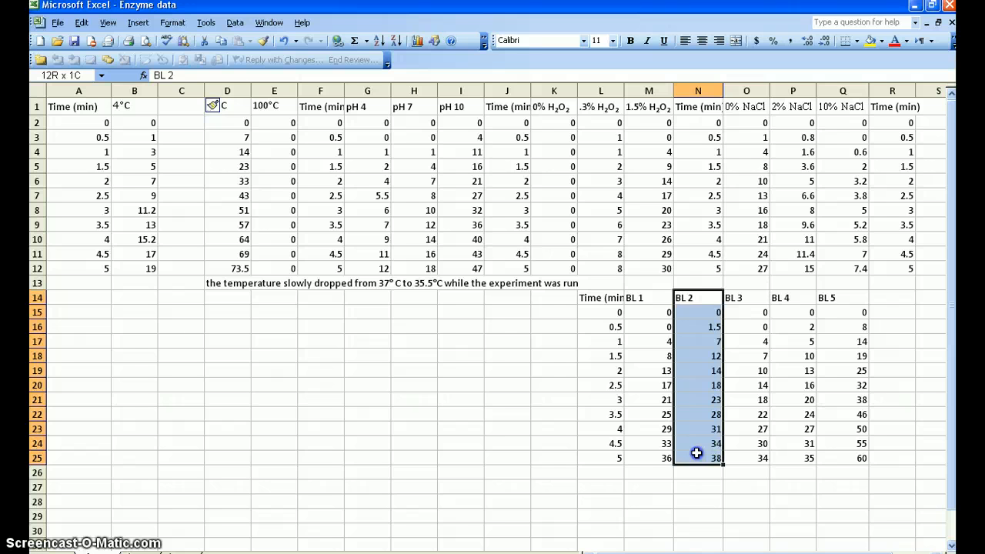
{"action": "left_click_drag", "start_coordinate": [696, 453], "coordinate": [697, 453]}
{"action": "key", "text": "ctrl+c"}
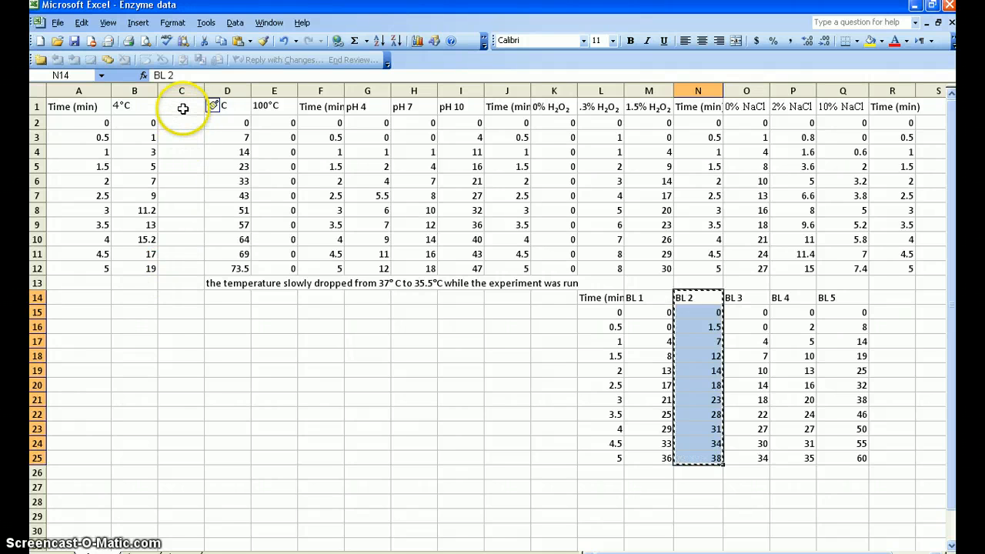
{"action": "left_click", "coordinate": [182, 107]}
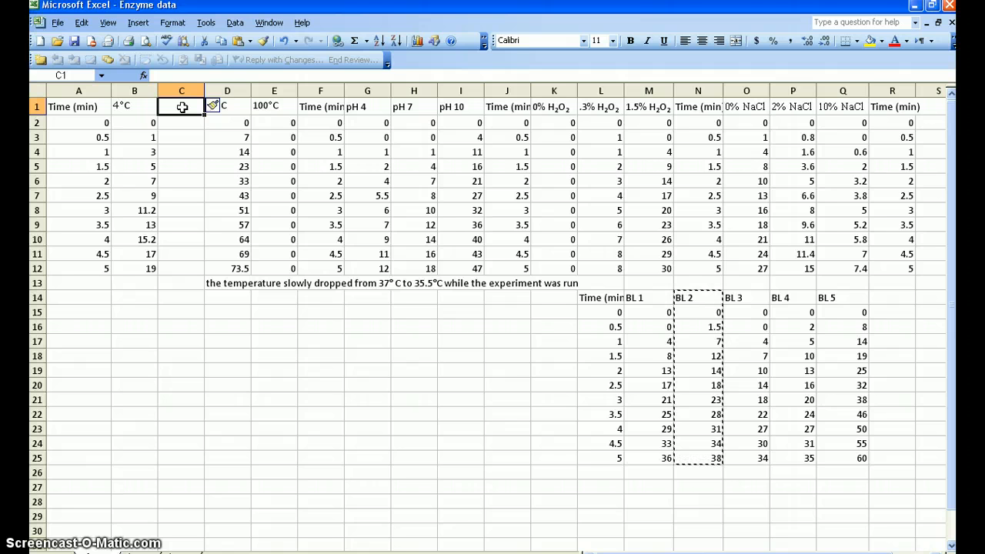
{"action": "key", "text": "ctrl+v"}
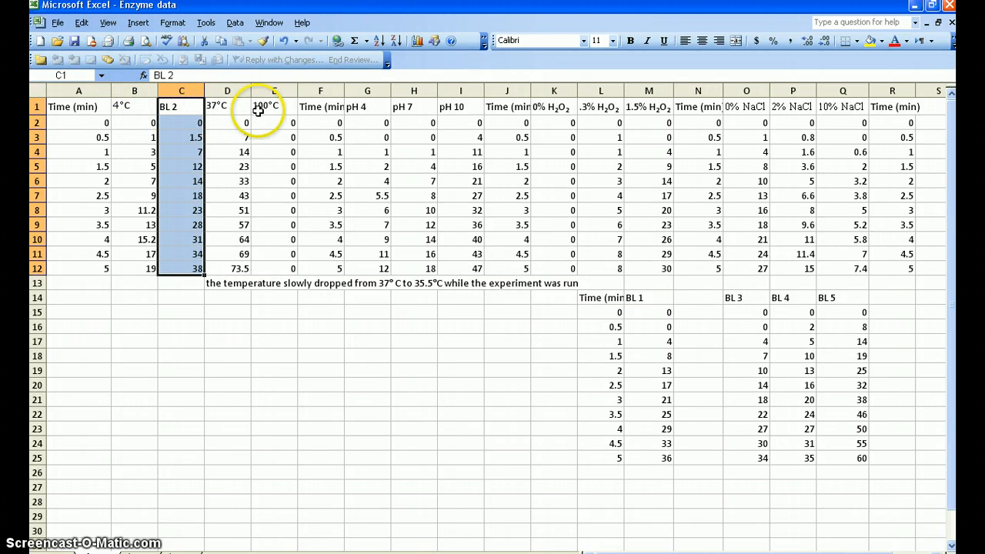
- Rename the BL 2 header in C1 to Baseline
{"action": "left_click", "coordinate": [179, 107]}
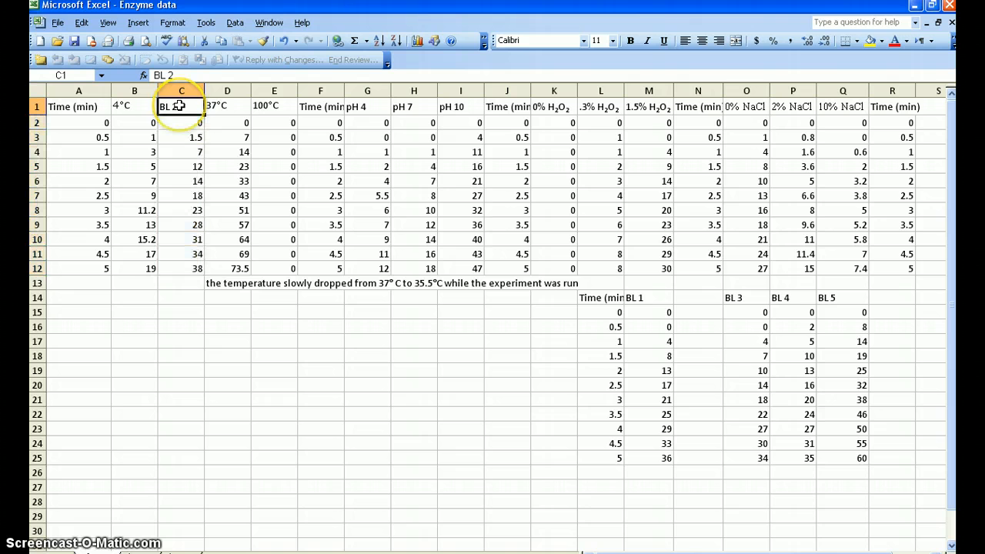
{"action": "type", "text": "BAse"}
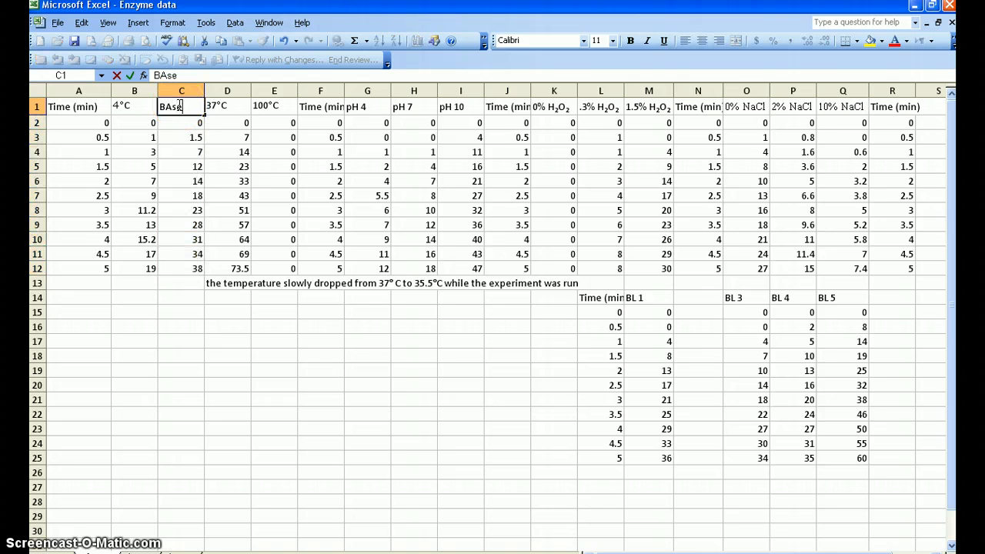
{"action": "type", "text": "line"}
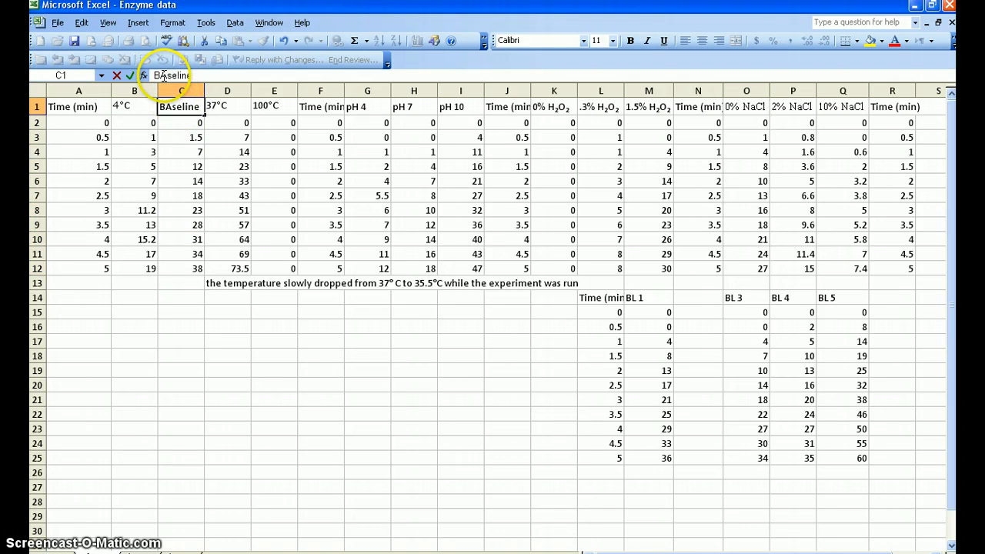
{"action": "left_click", "coordinate": [164, 75]}
{"action": "key", "text": "BackSpace"}
{"action": "type", "text": "a"}
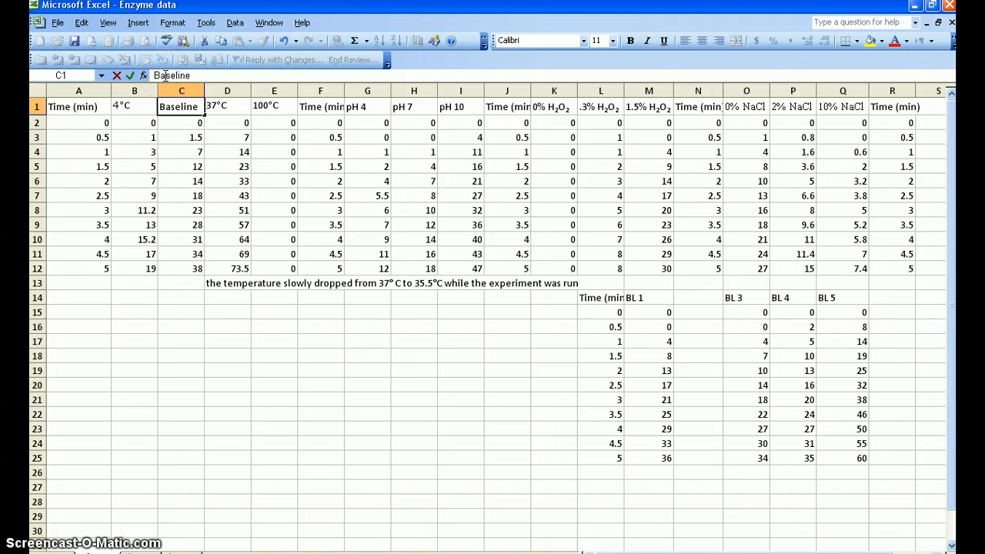
- Change the 100°C header in E1 to 90°C and clear the Time (min) header in A1
{"action": "left_click", "coordinate": [268, 106]}
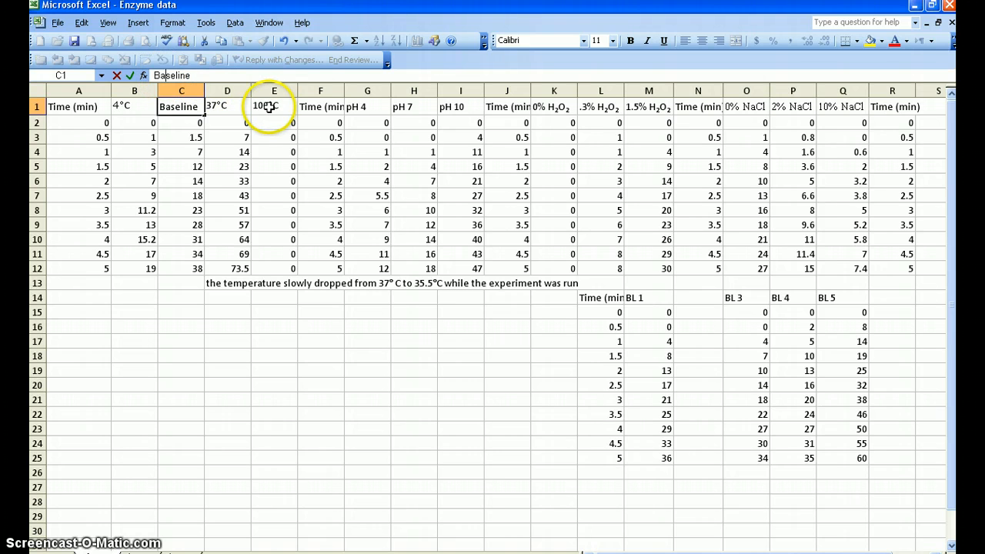
{"action": "left_click_drag", "start_coordinate": [170, 75], "coordinate": [155, 75]}
{"action": "type", "text": "90"}
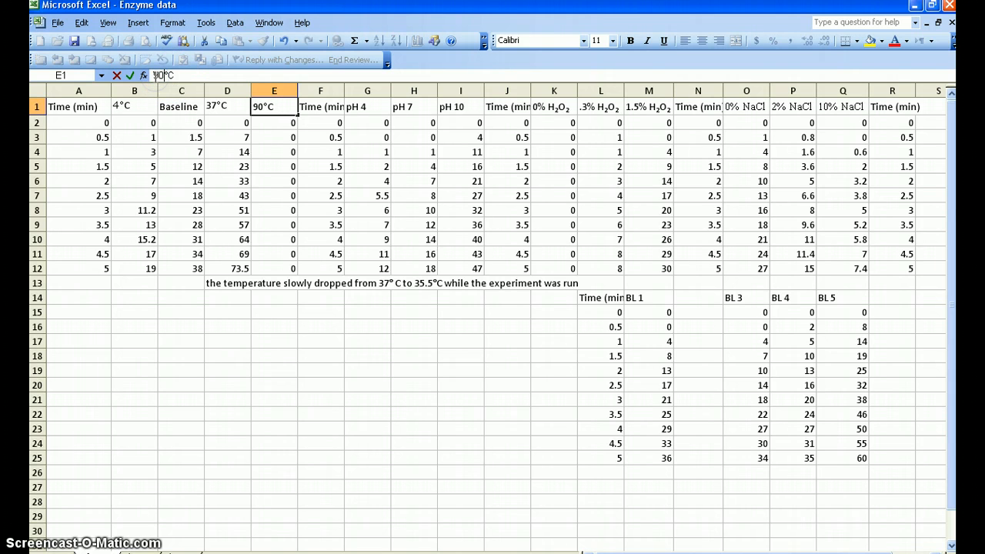
{"action": "left_click", "coordinate": [123, 181]}
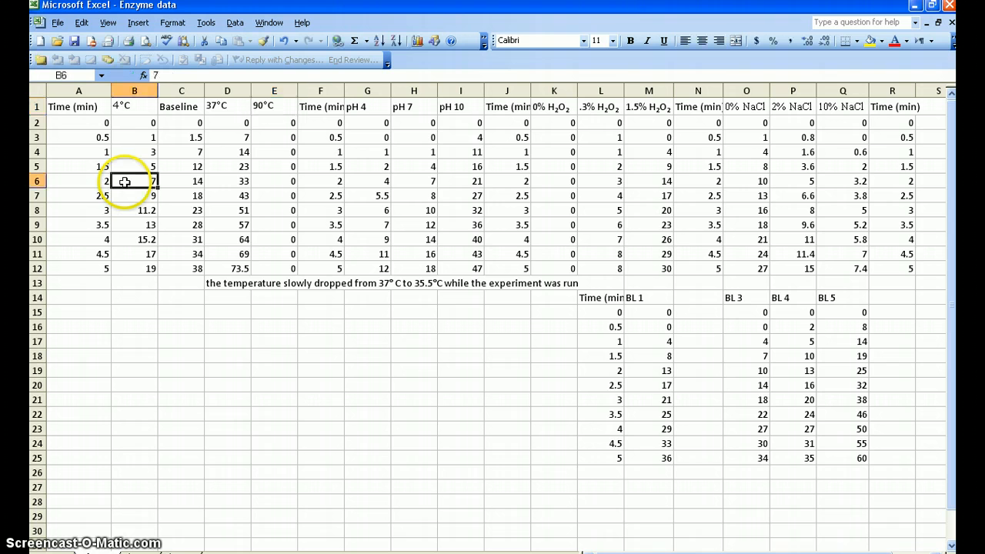
{"action": "left_click", "coordinate": [86, 109]}
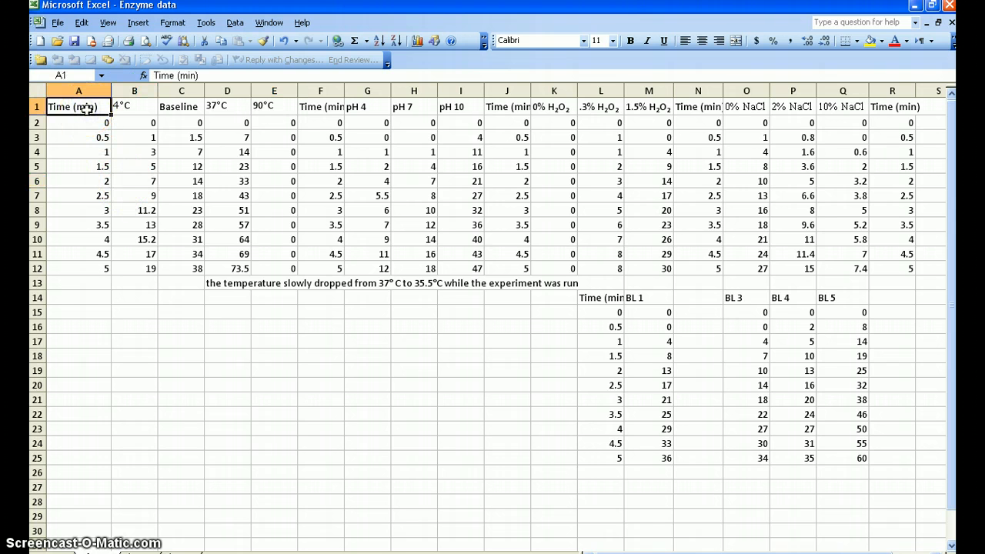
{"action": "key", "text": "Delete"}
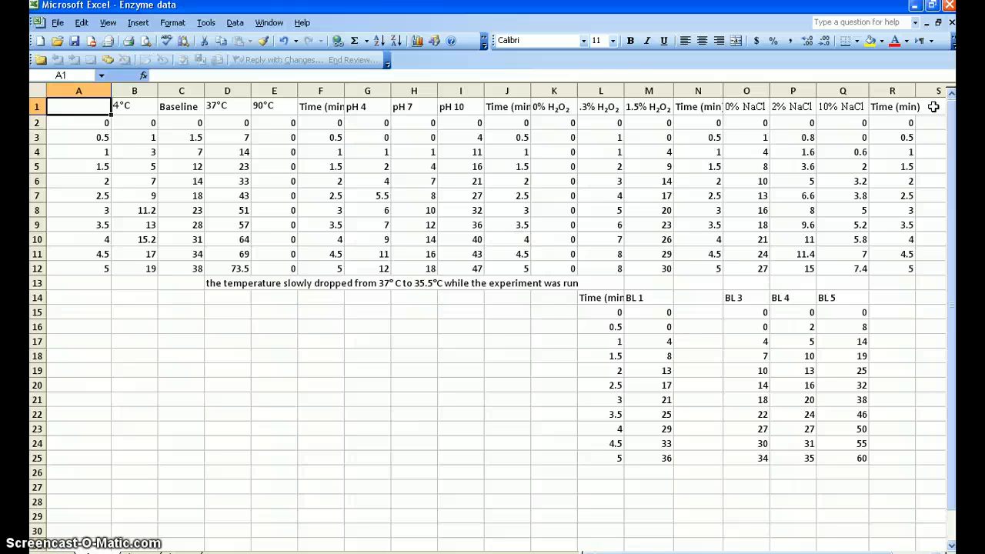
- Start a plain line chart from the range A1:E12, with the series in columns
{"action": "left_click", "coordinate": [81, 107]}
{"action": "left_click_drag", "start_coordinate": [81, 107], "coordinate": [256, 264]}
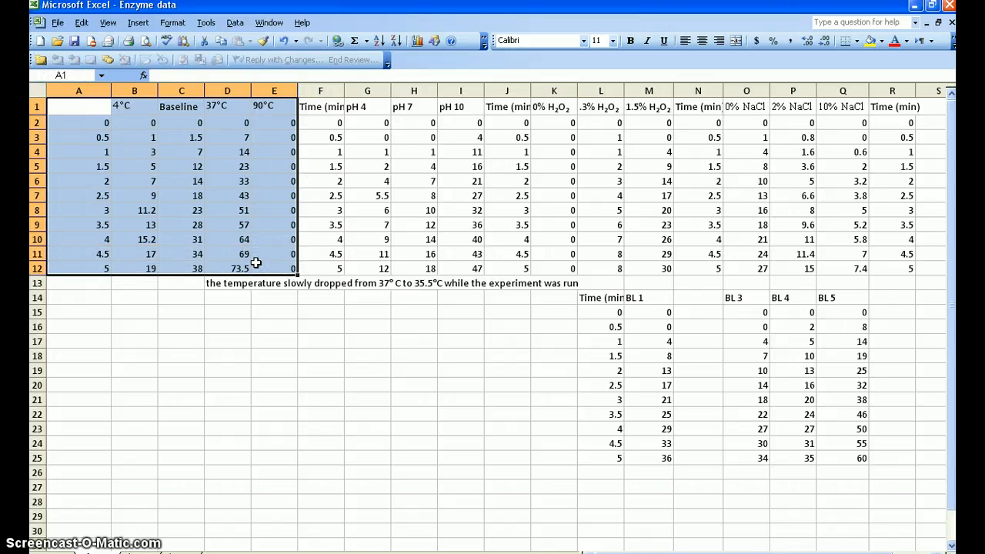
{"action": "left_click", "coordinate": [418, 42]}
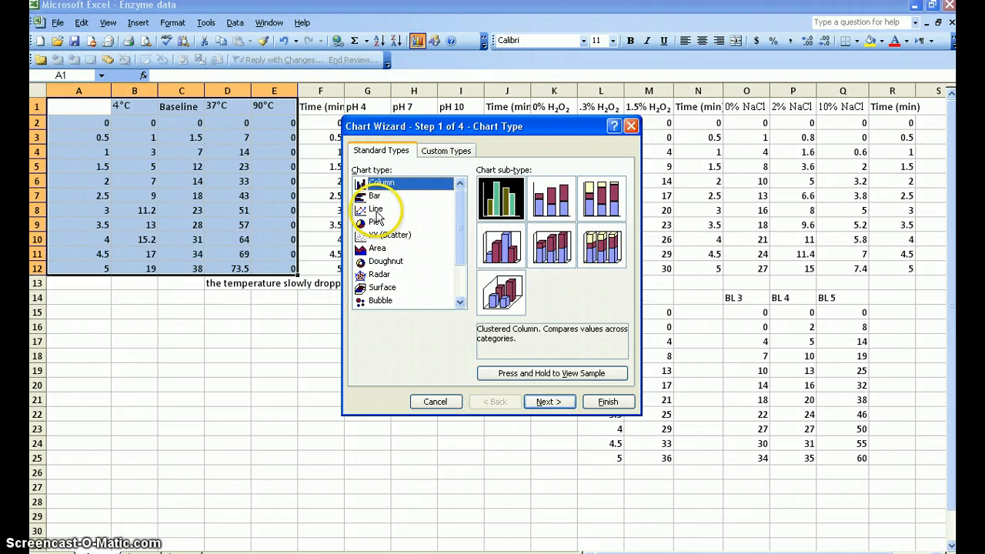
{"action": "left_click", "coordinate": [376, 209]}
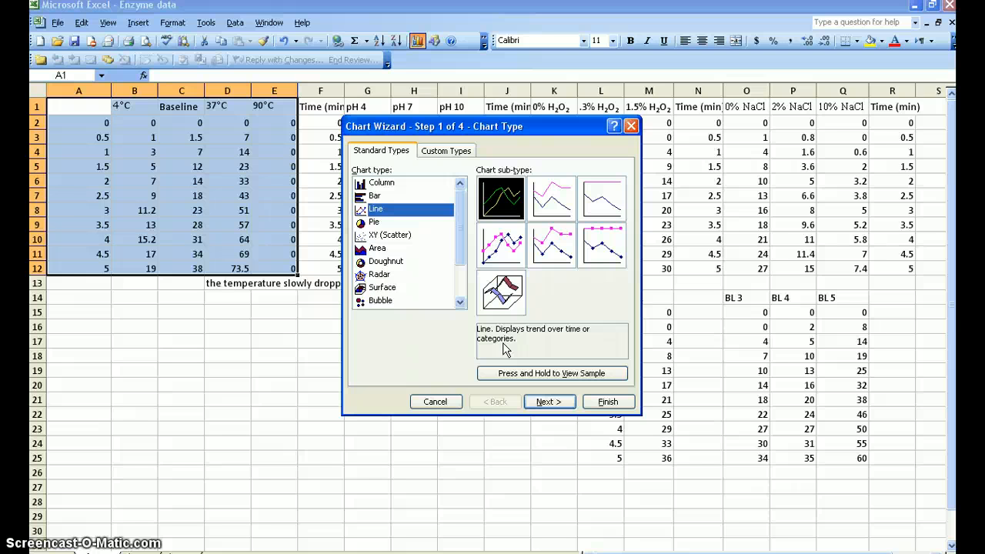
{"action": "left_click", "coordinate": [536, 407]}
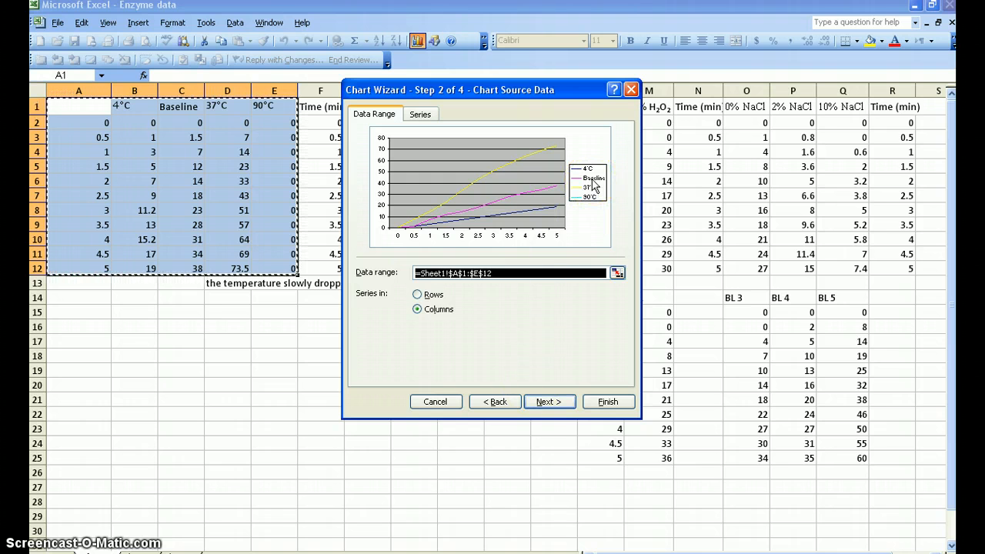
{"action": "left_click", "coordinate": [550, 403]}
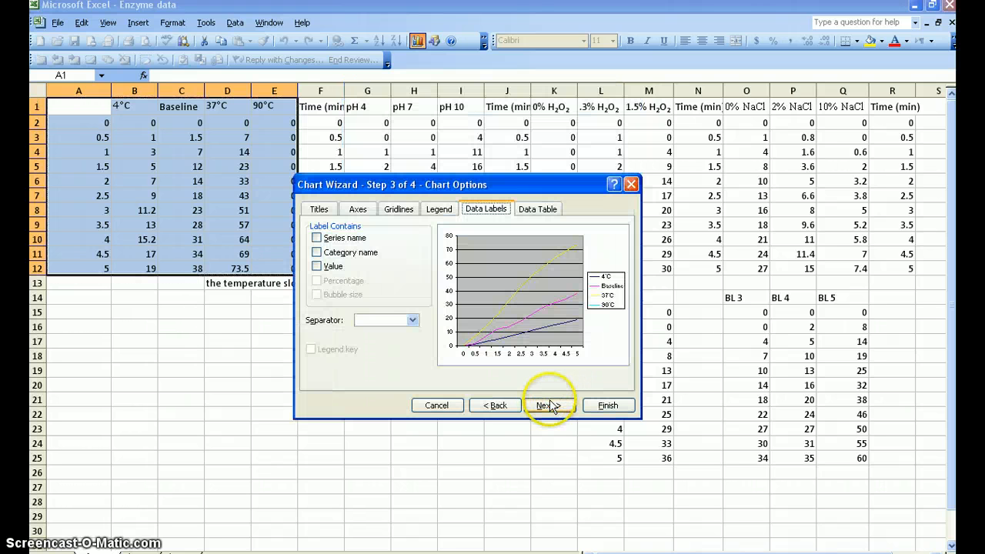
- Title the chart "Effects of temperature on catalase action"
{"action": "left_click", "coordinate": [319, 212]}
{"action": "left_click", "coordinate": [324, 238]}
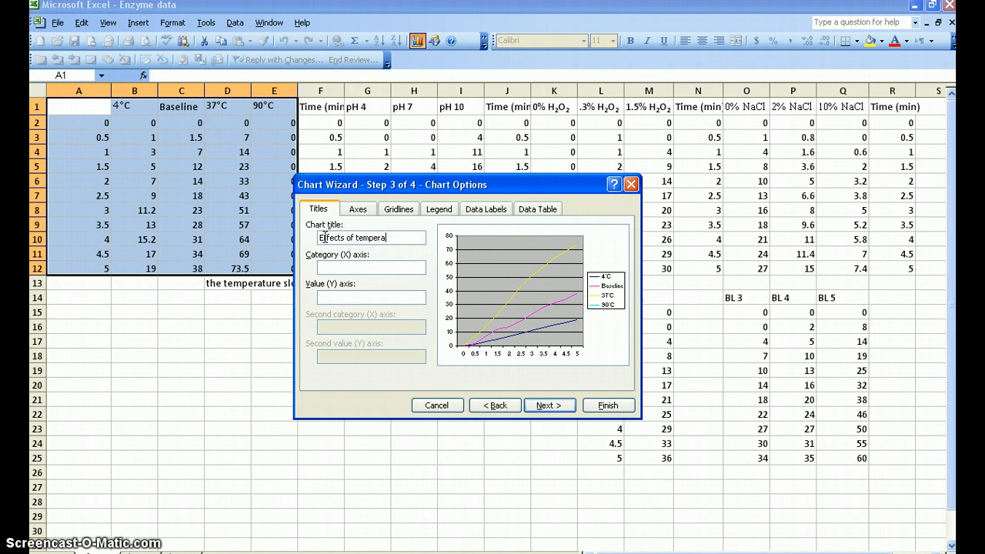
{"action": "type", "text": "ture on catalase action"}
{"action": "left_click", "coordinate": [331, 267]}
{"action": "left_click", "coordinate": [462, 252]}
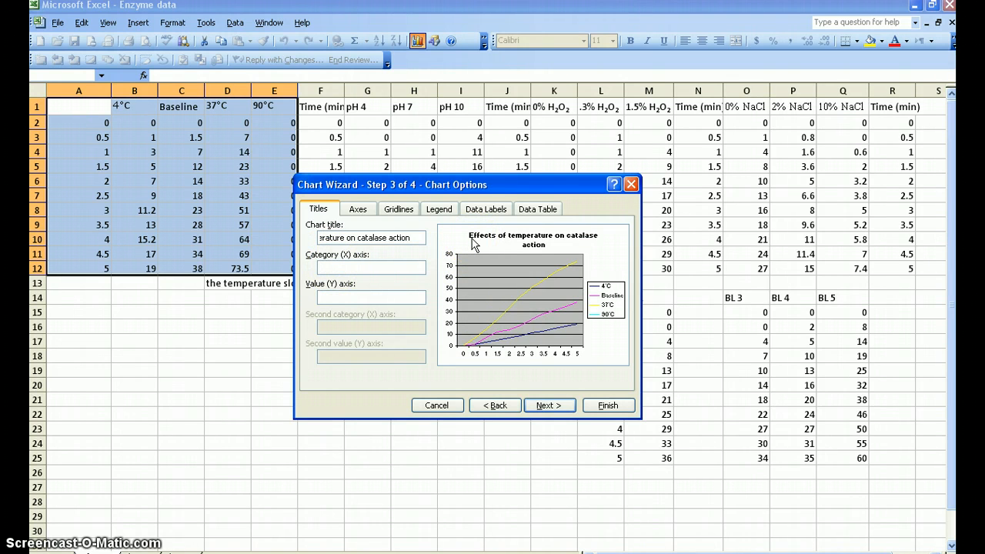
- Label the chart's X axis "Time (min)" and its Y axis "Oxygen produced (mL)"
{"action": "left_click", "coordinate": [389, 267]}
{"action": "type", "text": "Time (min"}
{"action": "left_click", "coordinate": [375, 293]}
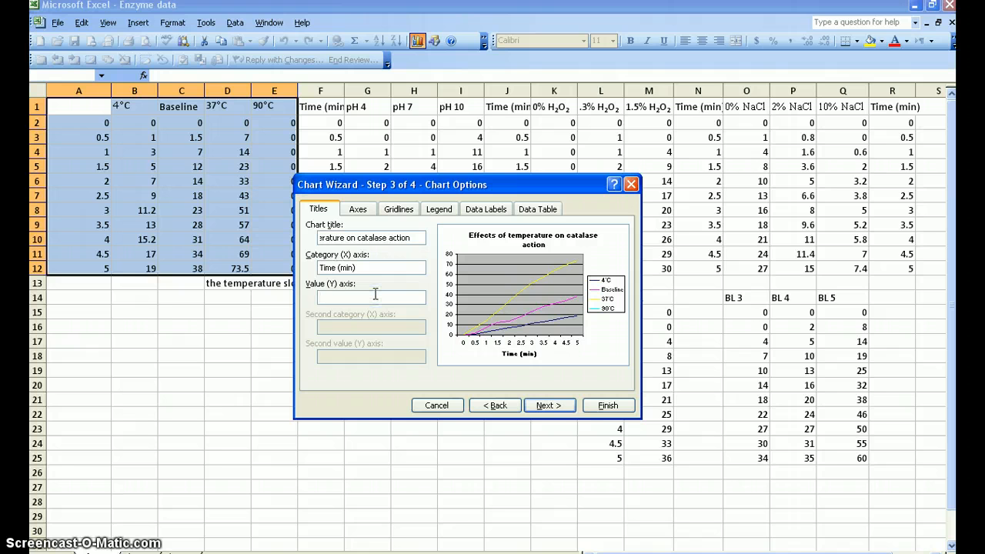
{"action": "type", "text": "Oxygen produced (mL"}
- Place the finished chart on a new sheet named Chart1
{"action": "left_click", "coordinate": [541, 406]}
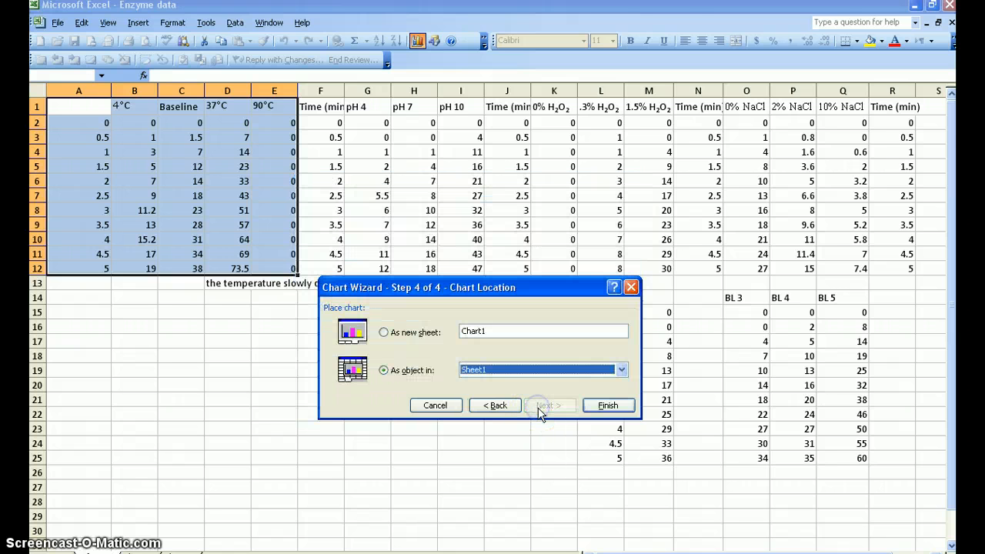
{"action": "left_click", "coordinate": [384, 334]}
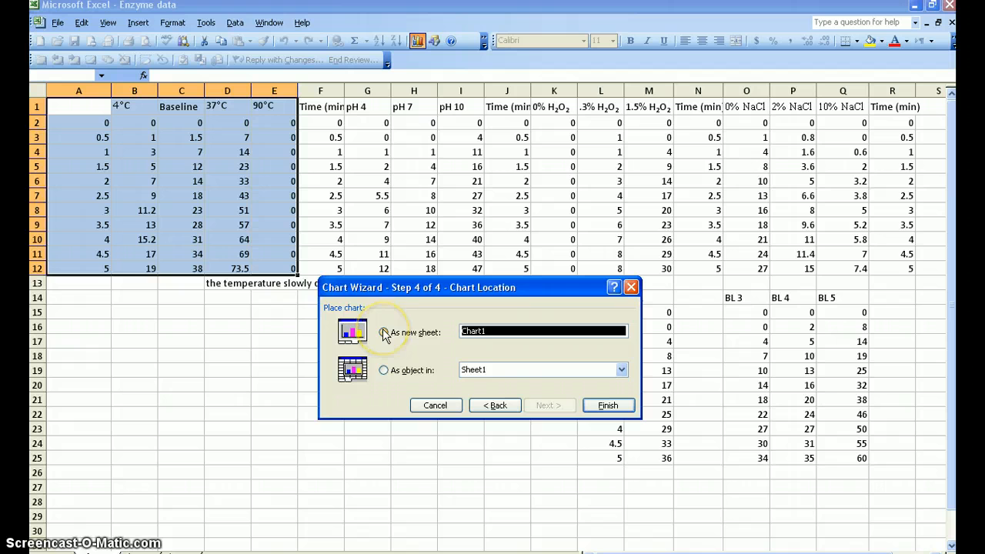
{"action": "left_click", "coordinate": [606, 406]}
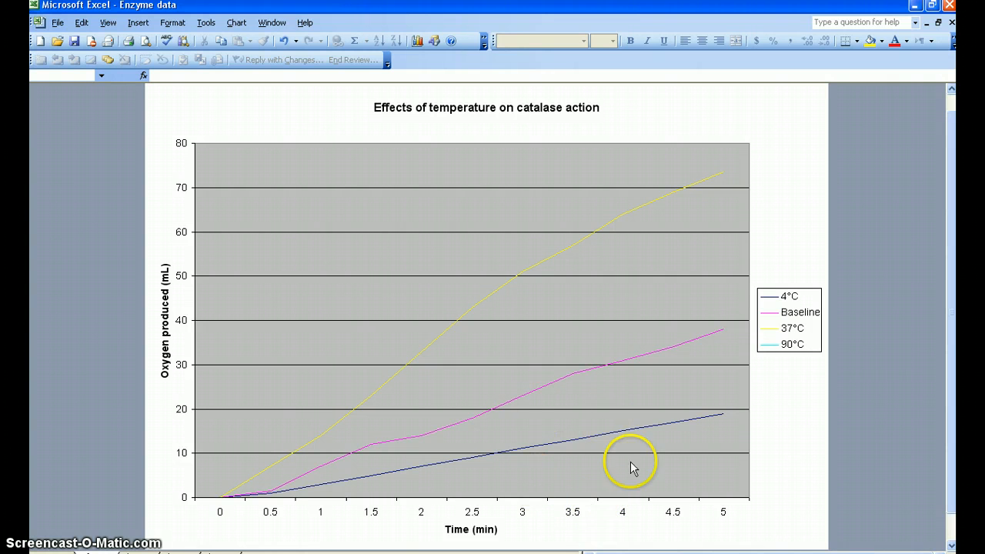
- Turn off the option for the value (Y) axis to cross between categories in the category axis scale
{"action": "right_click", "coordinate": [577, 517]}
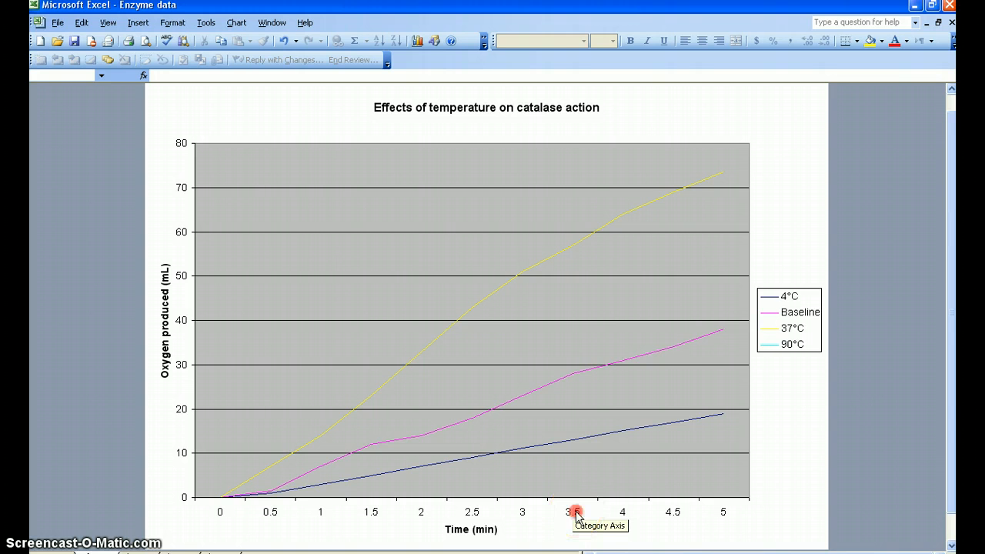
{"action": "left_click", "coordinate": [602, 522]}
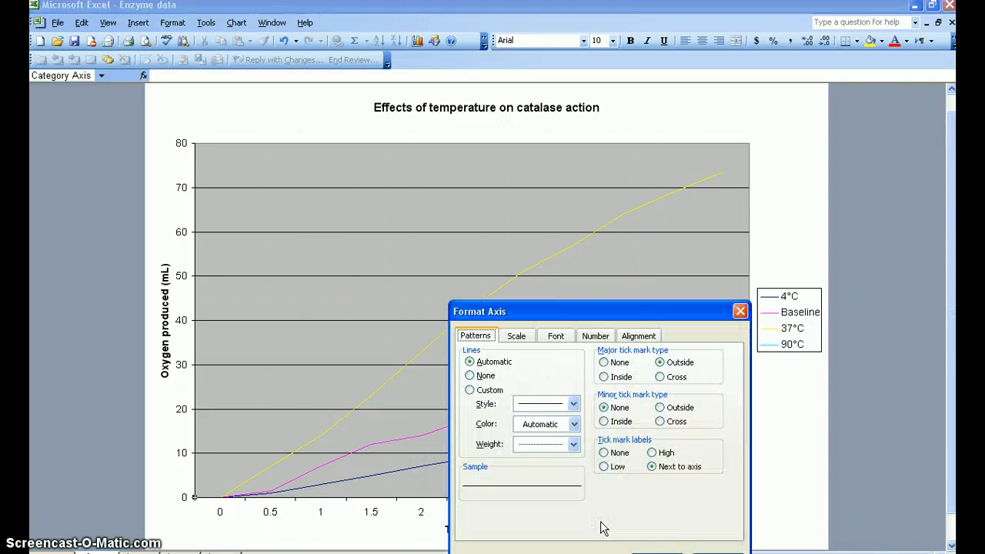
{"action": "left_click", "coordinate": [518, 339]}
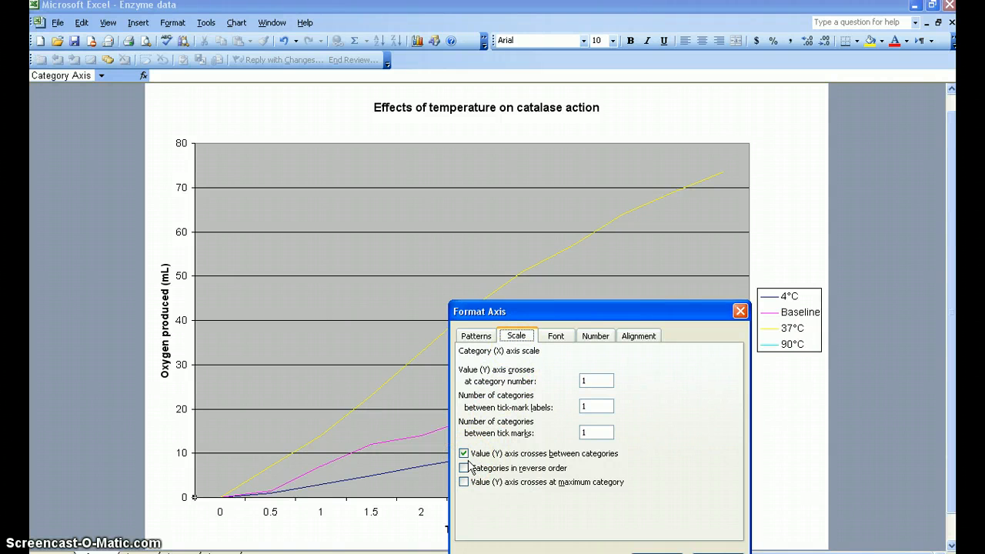
{"action": "left_click", "coordinate": [464, 454]}
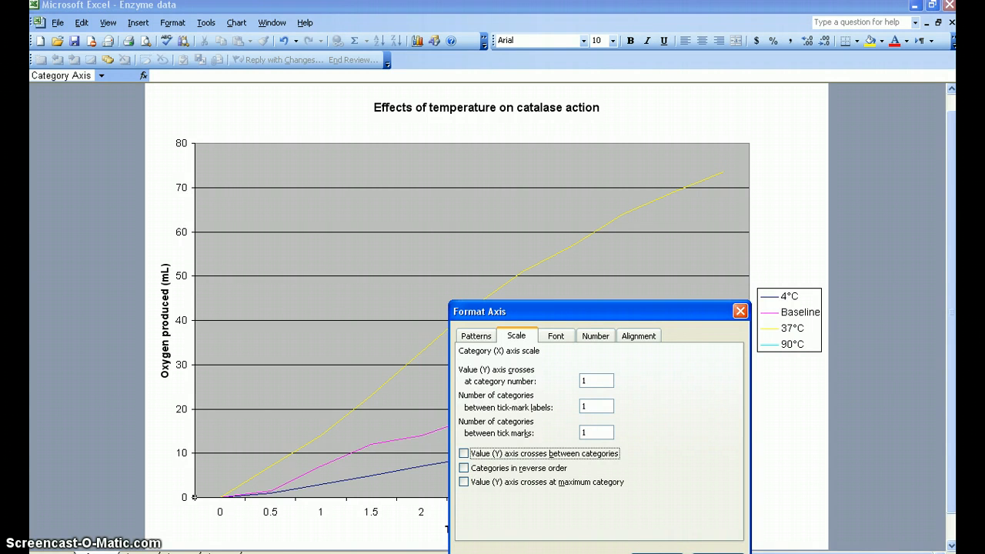
{"action": "left_click", "coordinate": [657, 553]}
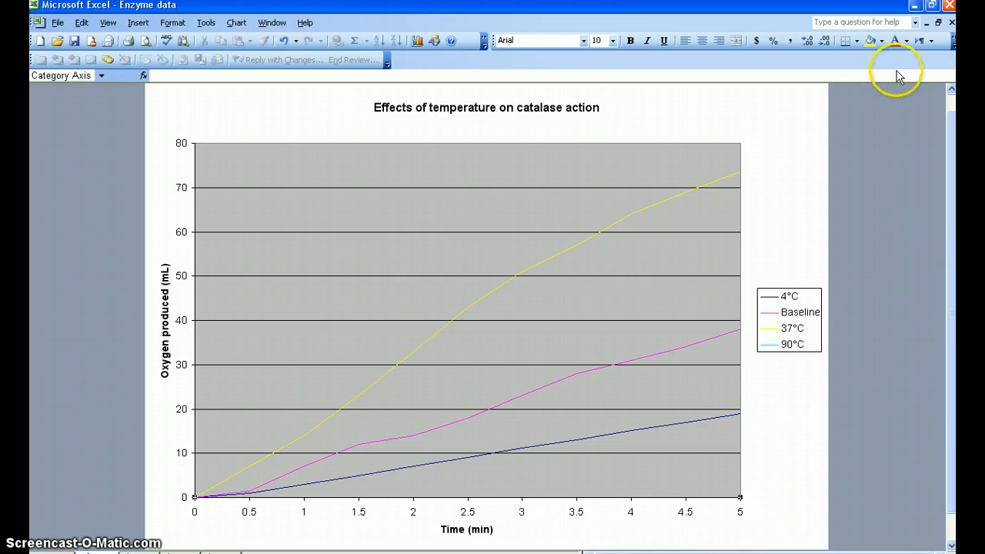
- Replace the Baseline header in cell C1 of Sheet1 with 19
{"action": "left_click", "coordinate": [931, 4]}
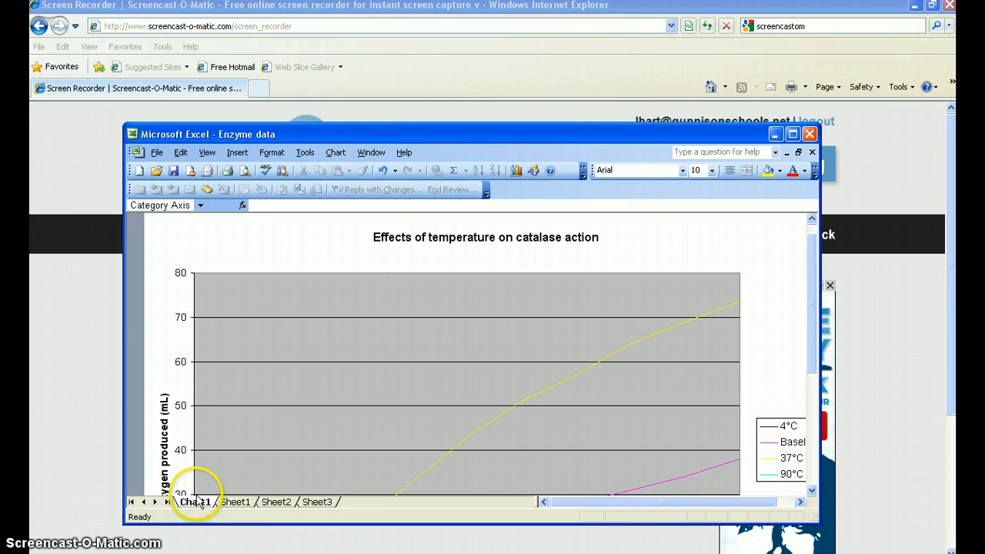
{"action": "left_click", "coordinate": [234, 502]}
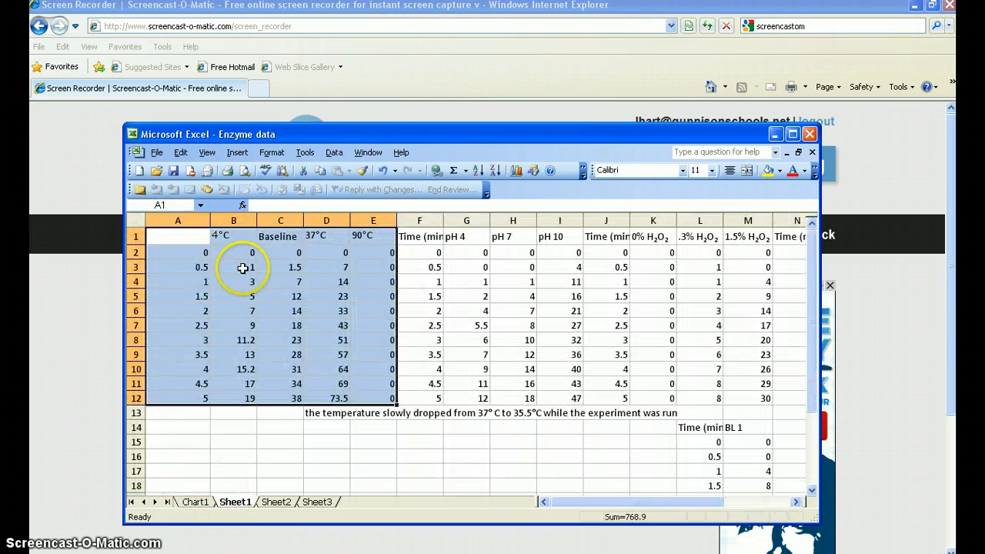
{"action": "left_click", "coordinate": [275, 237]}
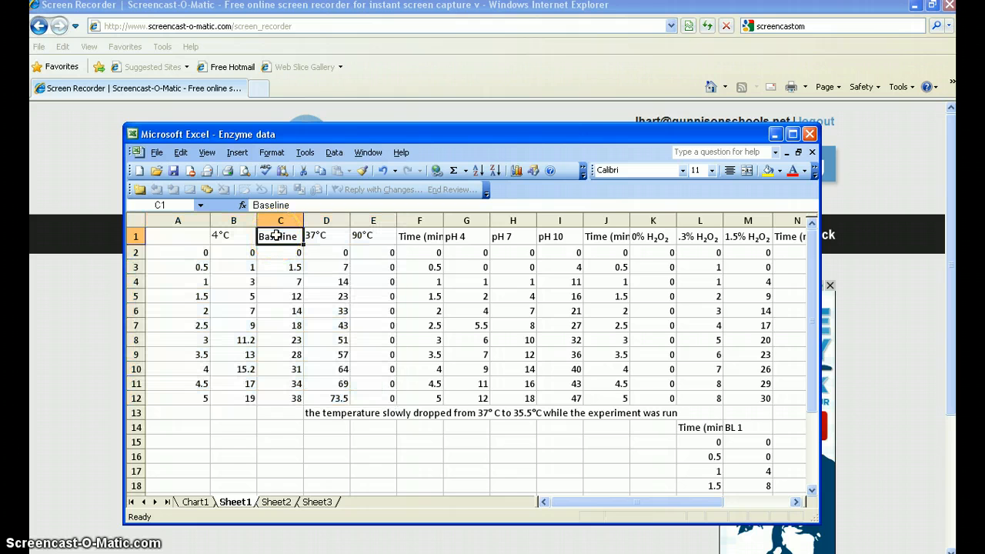
{"action": "type", "text": "19"}
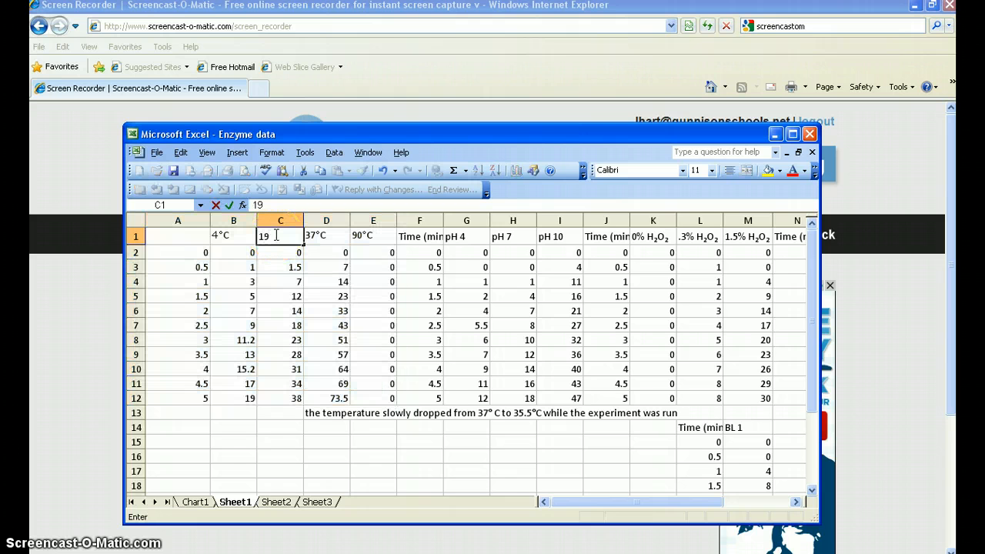
- Complete the C1 header as 19°C using the degree sign symbol, and return to the Chart1 sheet
{"action": "left_click", "coordinate": [237, 153]}
{"action": "left_click", "coordinate": [254, 219]}
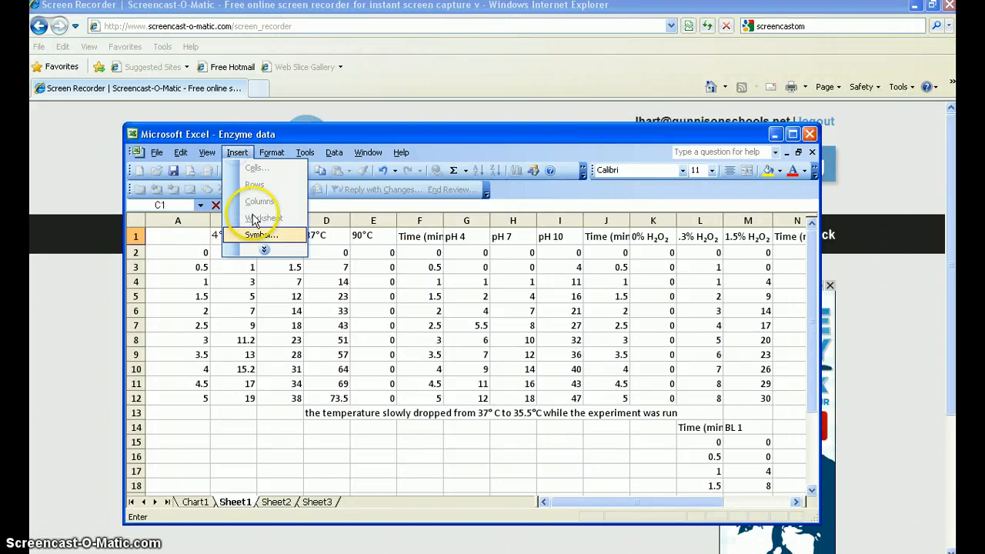
{"action": "left_click", "coordinate": [257, 234]}
{"action": "left_click", "coordinate": [420, 473]}
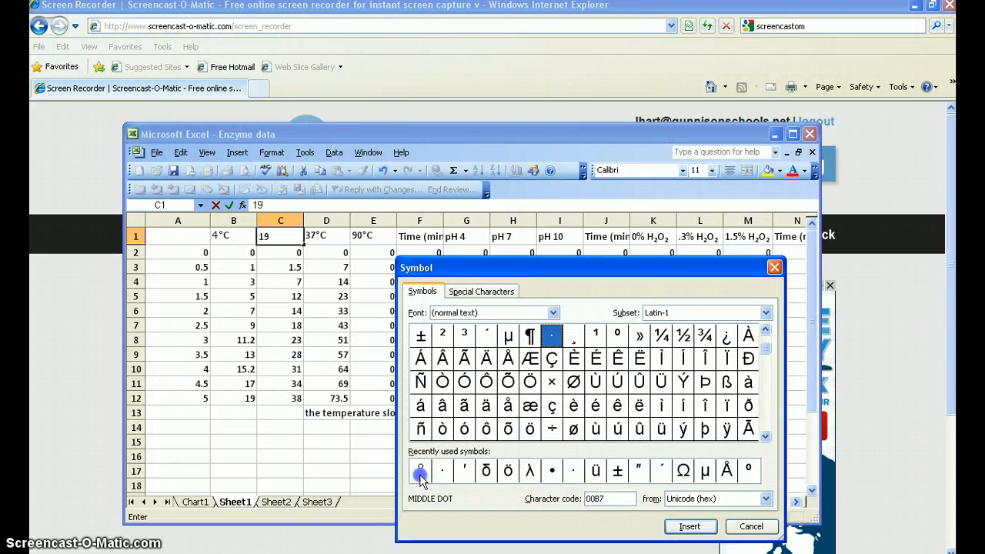
{"action": "left_click", "coordinate": [765, 336]}
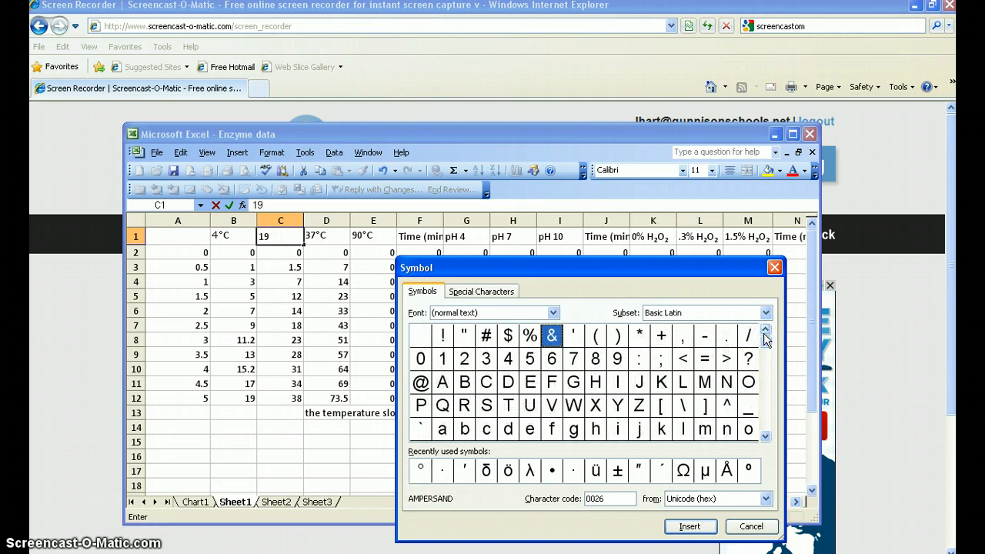
{"action": "left_click", "coordinate": [751, 340]}
{"action": "key", "text": "Down"}
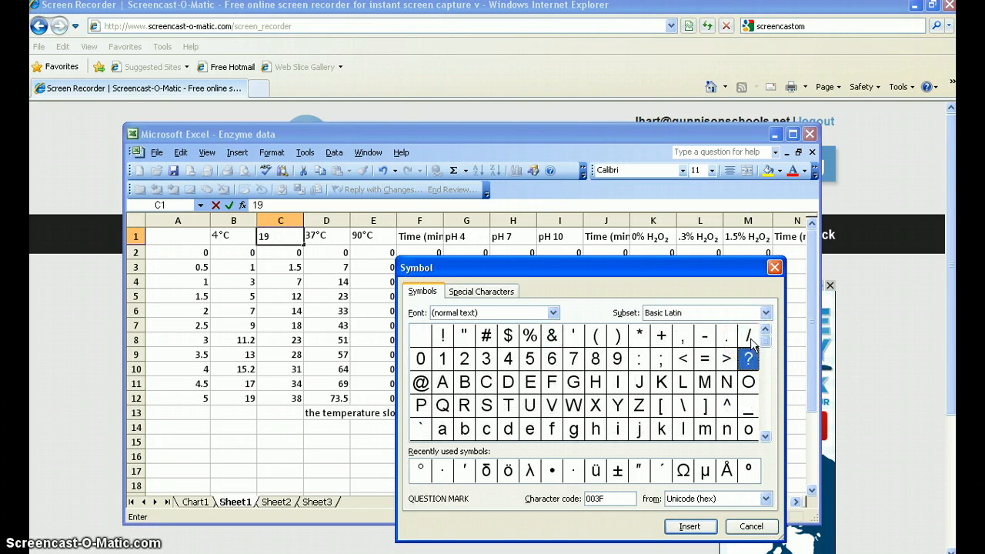
{"action": "key", "text": "Down"}
{"action": "key", "text": "Down"}
{"action": "key", "text": "Down"}
{"action": "key", "text": "Down"}
{"action": "key", "text": "Down"}
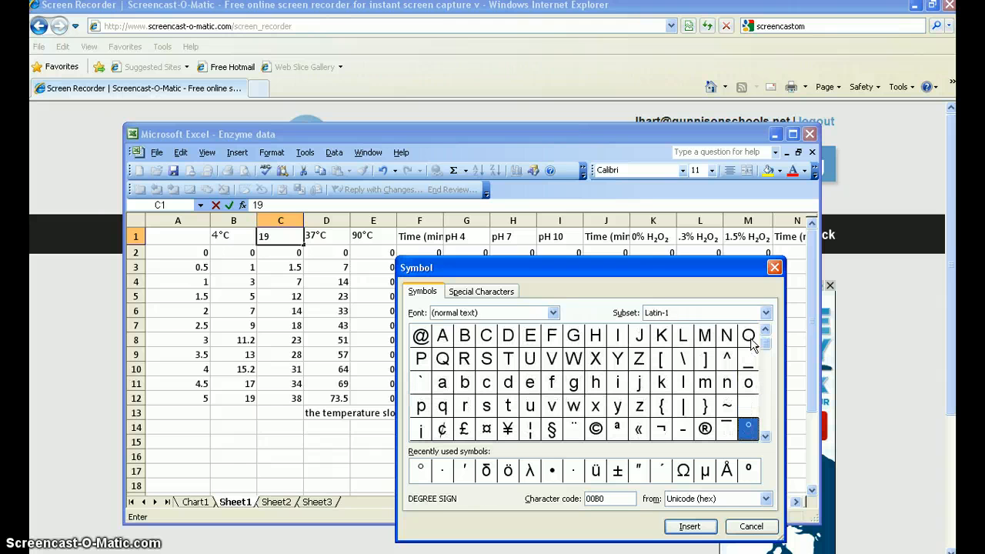
{"action": "left_click", "coordinate": [691, 526]}
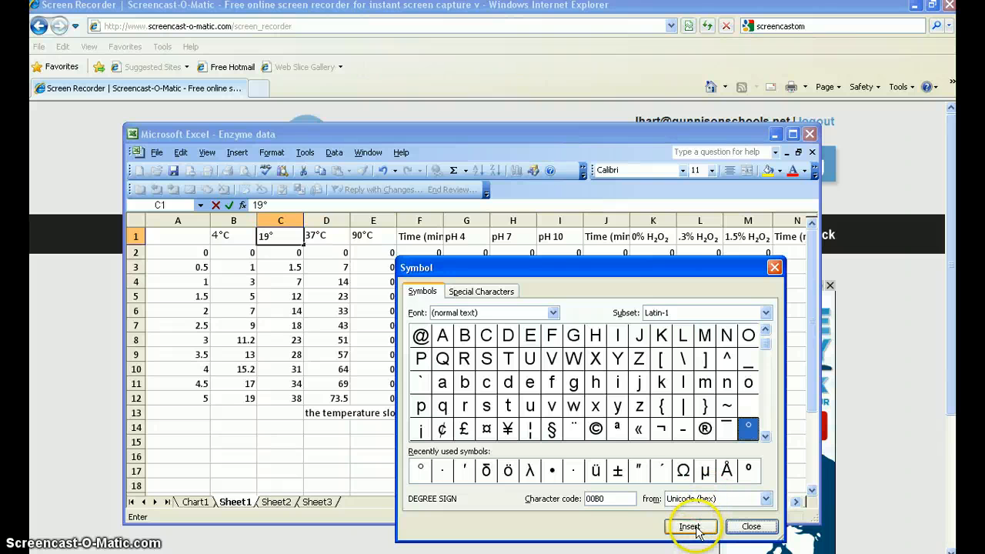
{"action": "left_click", "coordinate": [748, 526]}
{"action": "type", "text": "C"}
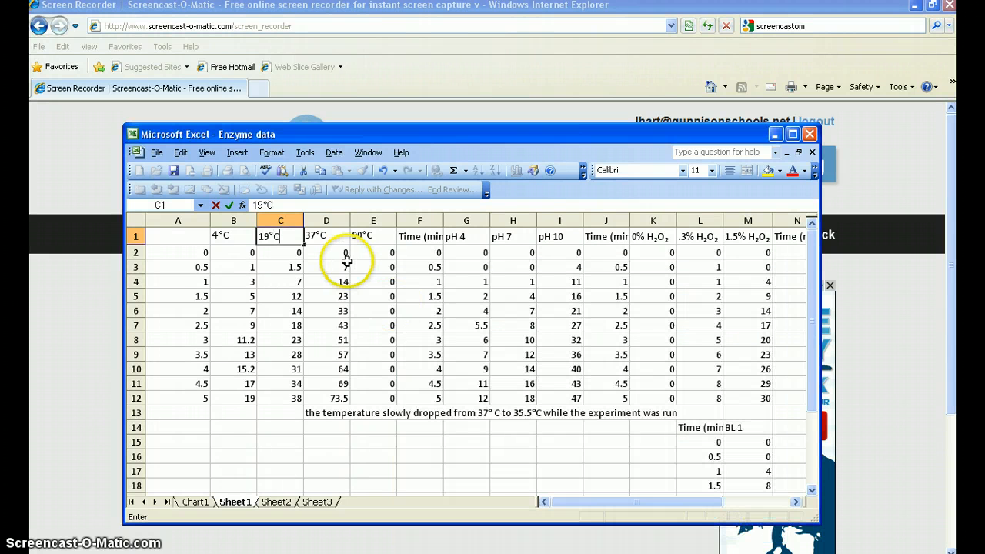
{"action": "key", "text": "Return"}
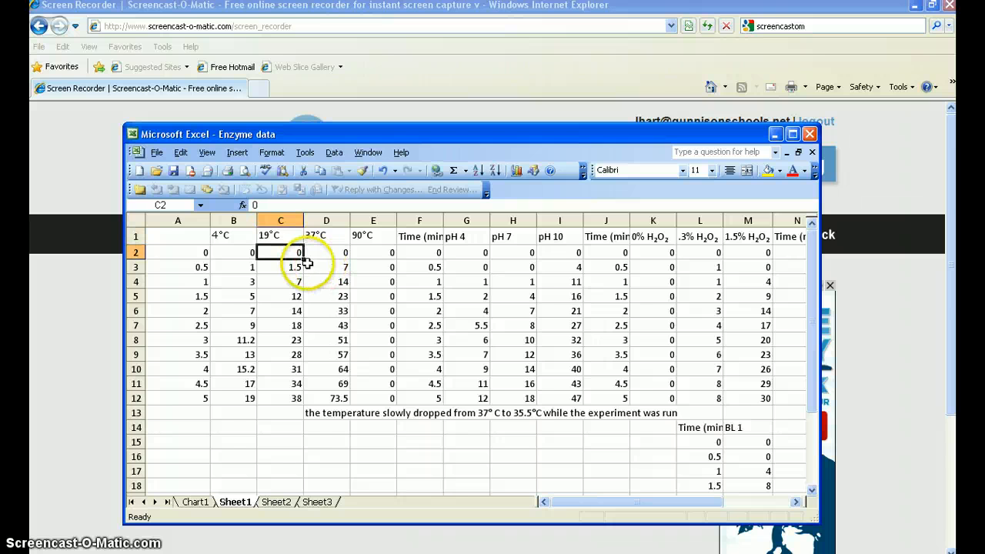
{"action": "left_click", "coordinate": [201, 502]}
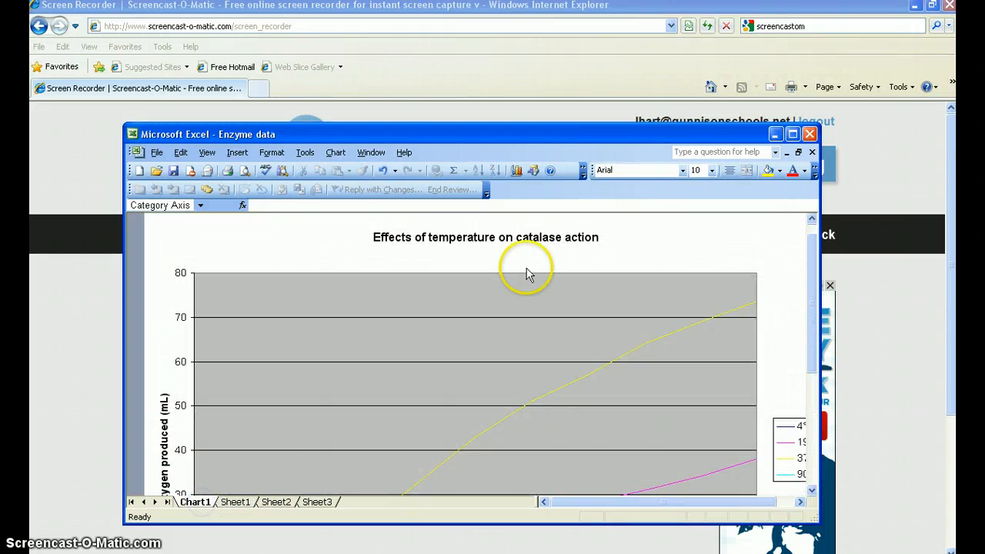
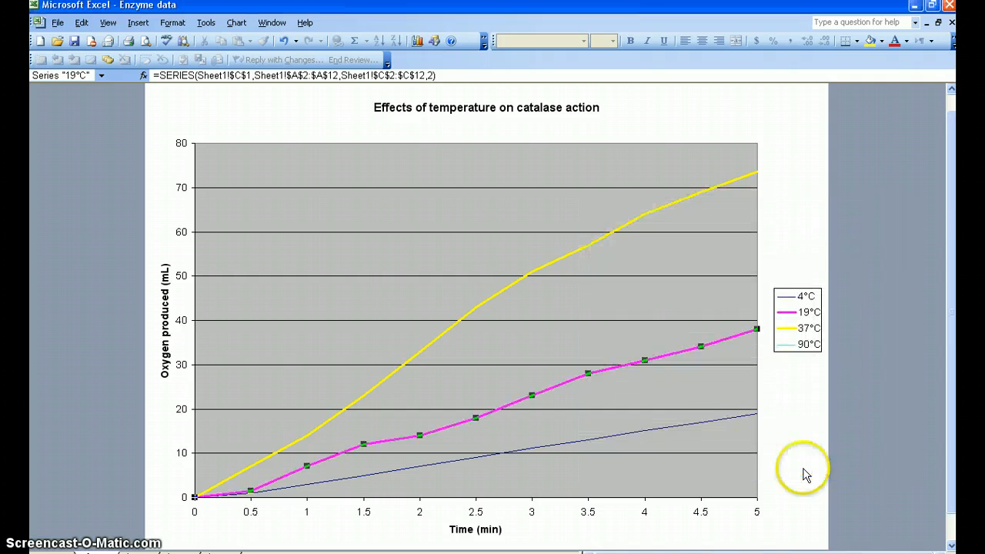
- Set the chart's 4°C series line to the thickest weight
{"action": "mouse_move", "coordinate": [705, 428]}
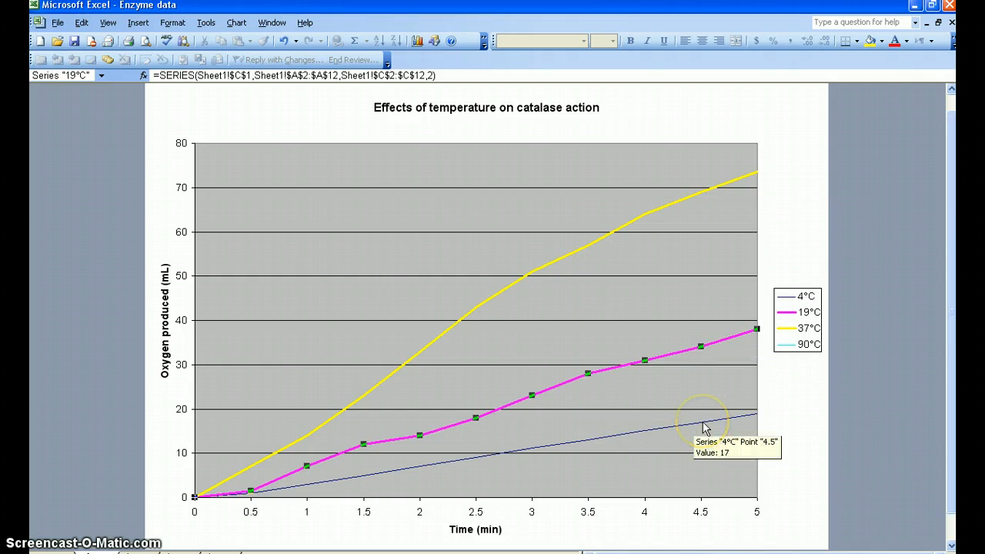
{"action": "right_click", "coordinate": [702, 427]}
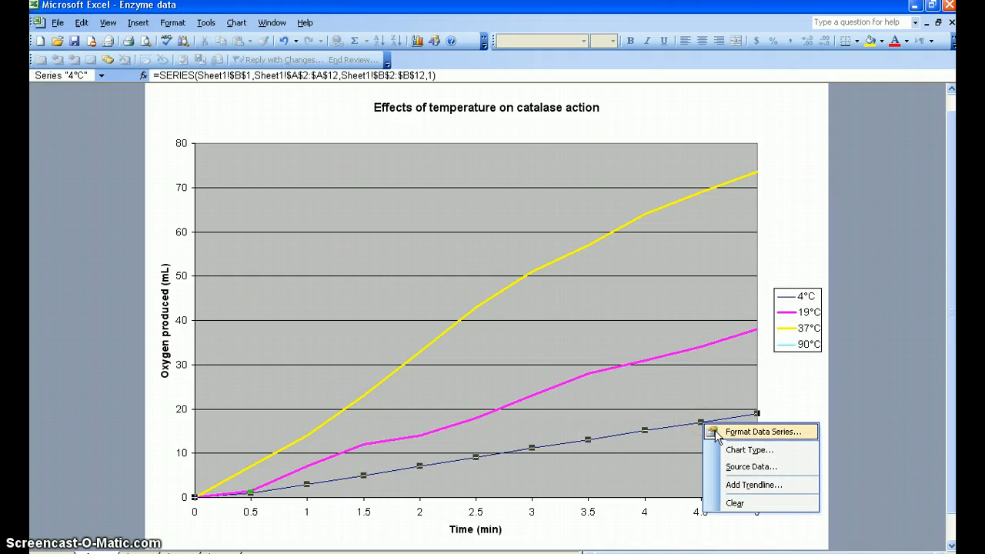
{"action": "left_click", "coordinate": [716, 430]}
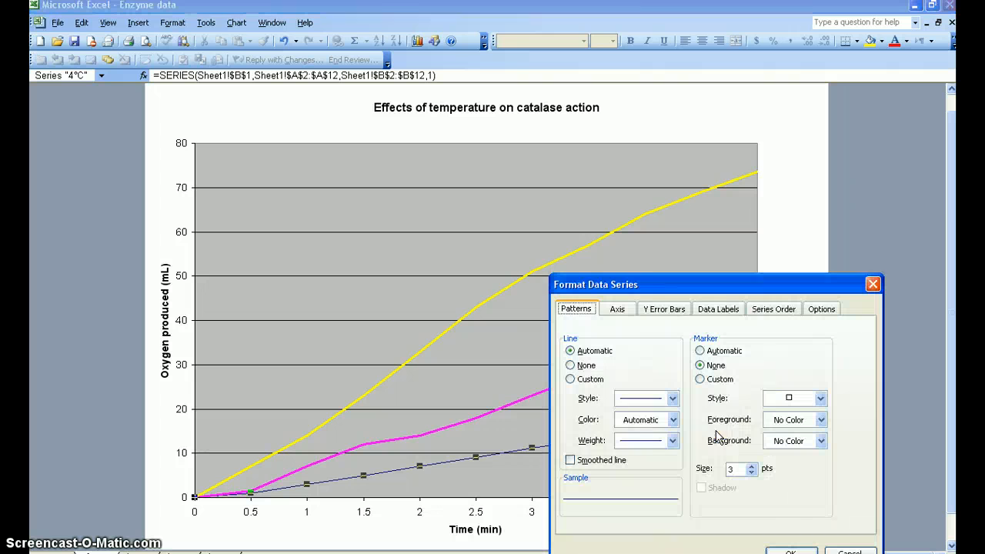
{"action": "left_click", "coordinate": [671, 440]}
{"action": "left_click", "coordinate": [654, 499]}
{"action": "left_click", "coordinate": [786, 549]}
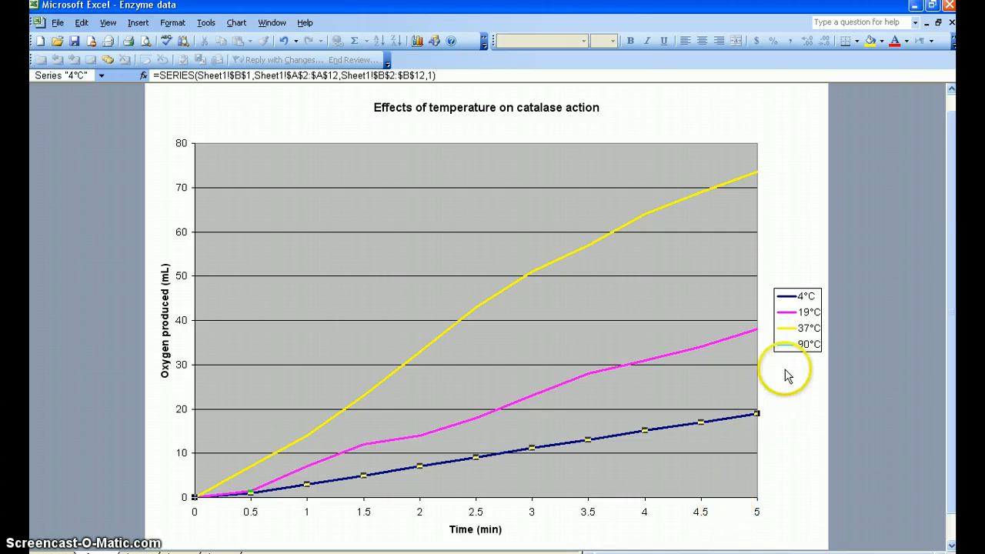
- Set the 90°C series line along the X axis to the thickest weight and deselect it
{"action": "right_click", "coordinate": [681, 505]}
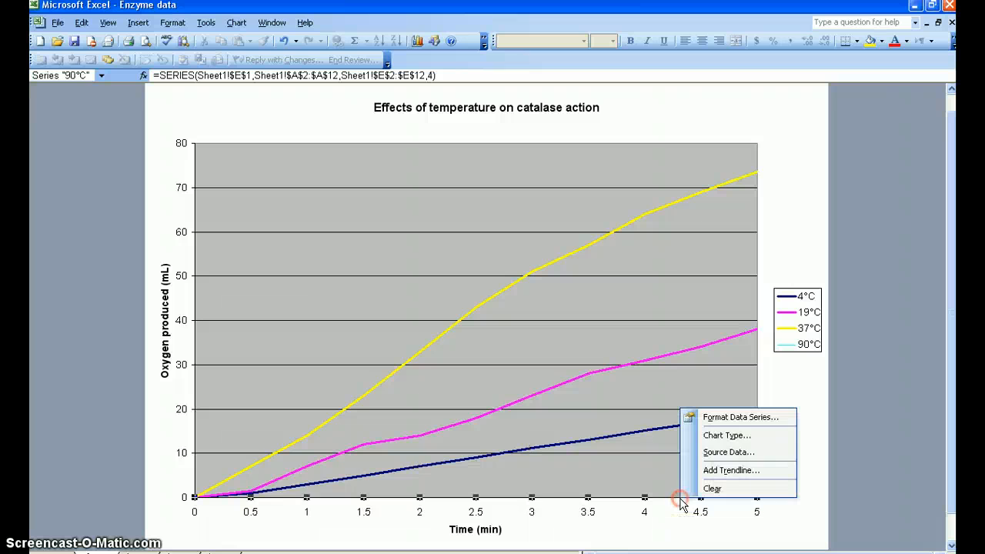
{"action": "left_click", "coordinate": [702, 413]}
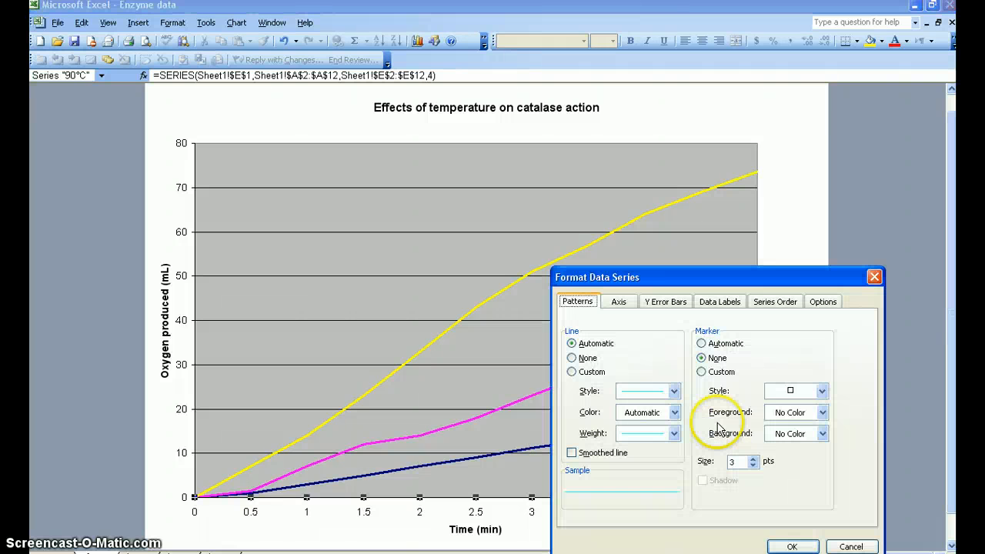
{"action": "left_click", "coordinate": [674, 434]}
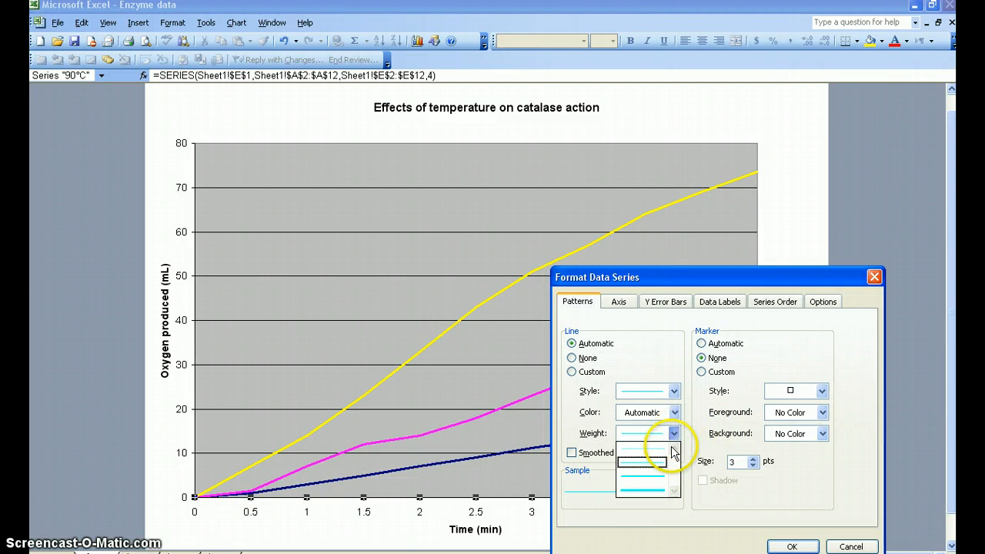
{"action": "left_click", "coordinate": [656, 491]}
{"action": "left_click", "coordinate": [774, 545]}
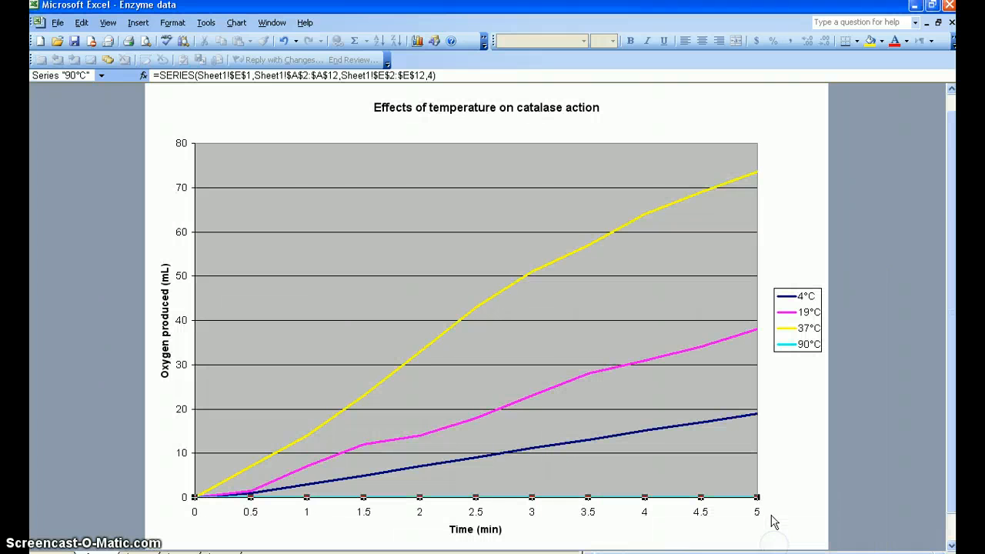
{"action": "left_click", "coordinate": [776, 508]}
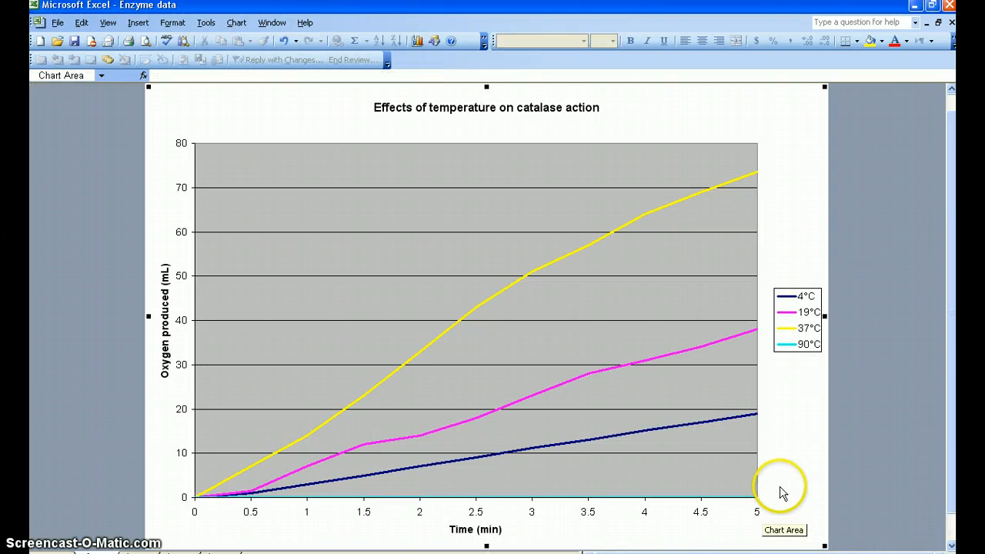
- Recolour the 90°C series line red and set its marker size to 5 pts
{"action": "right_click", "coordinate": [733, 504]}
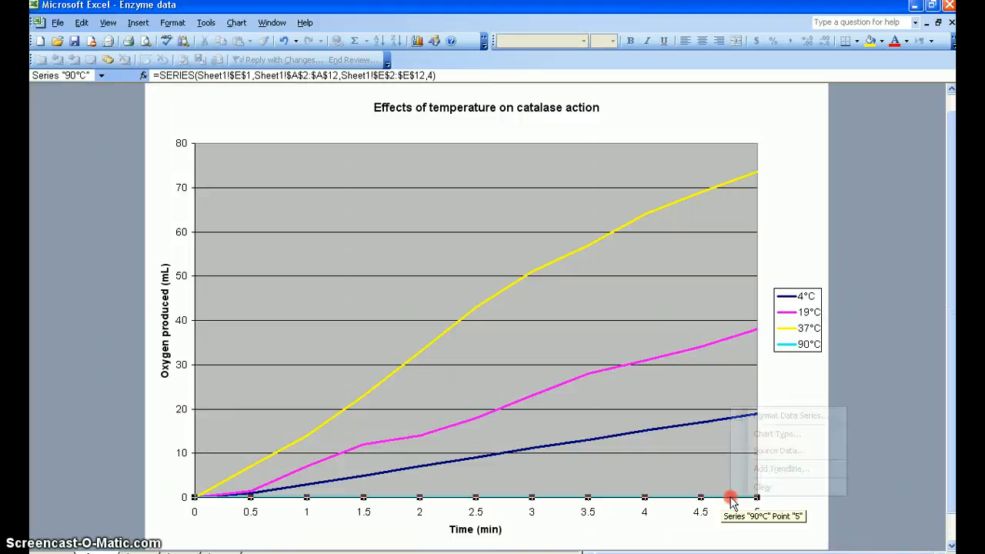
{"action": "left_click", "coordinate": [770, 420]}
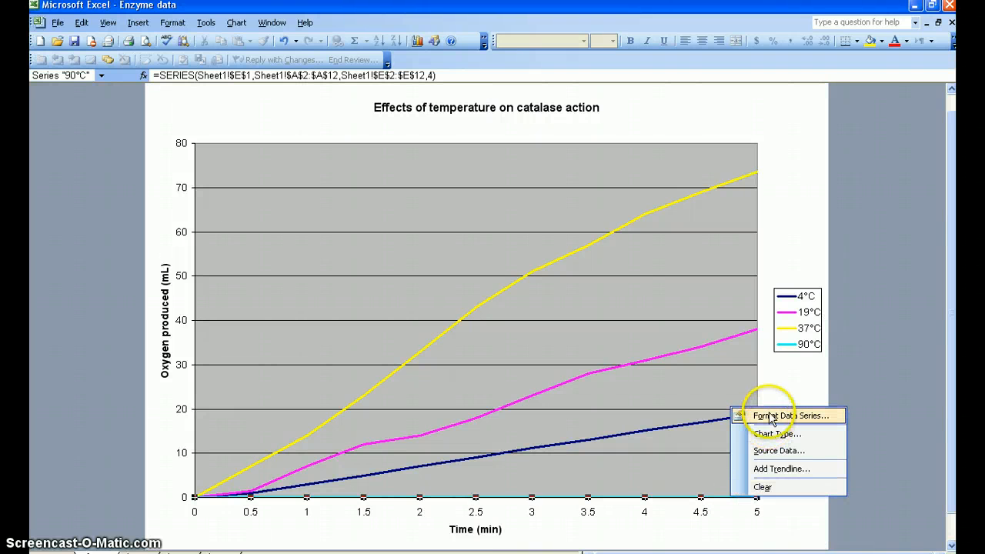
{"action": "left_click", "coordinate": [726, 402]}
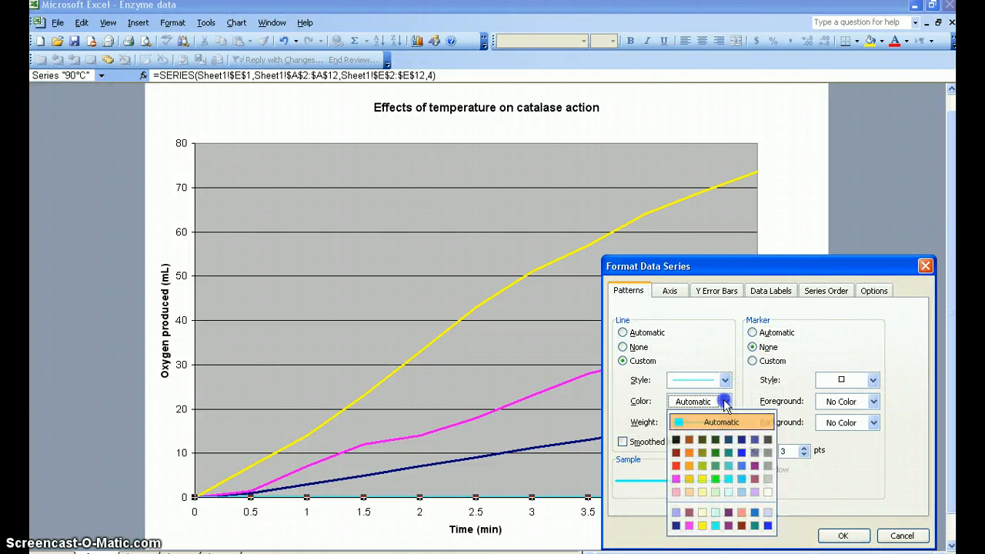
{"action": "left_click", "coordinate": [677, 471]}
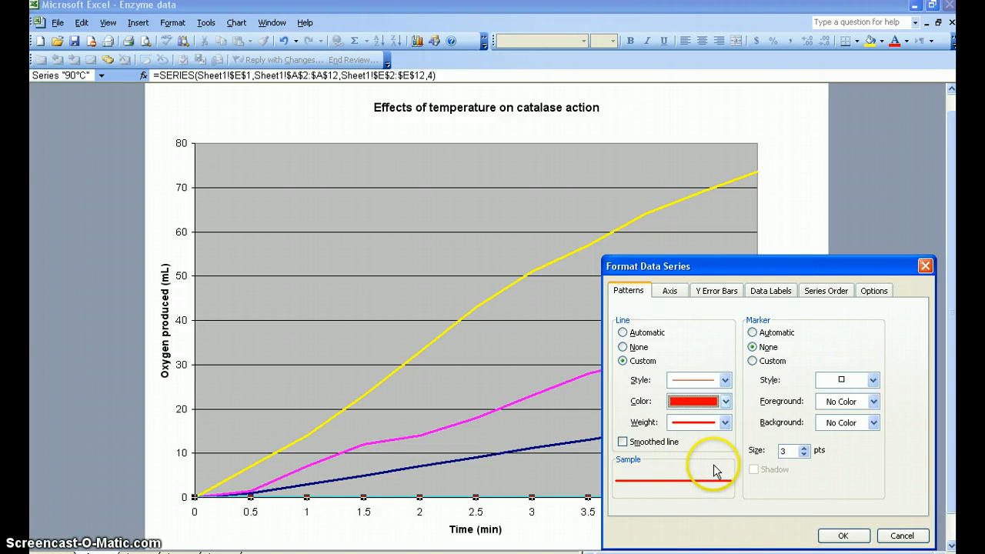
{"action": "left_click", "coordinate": [805, 448]}
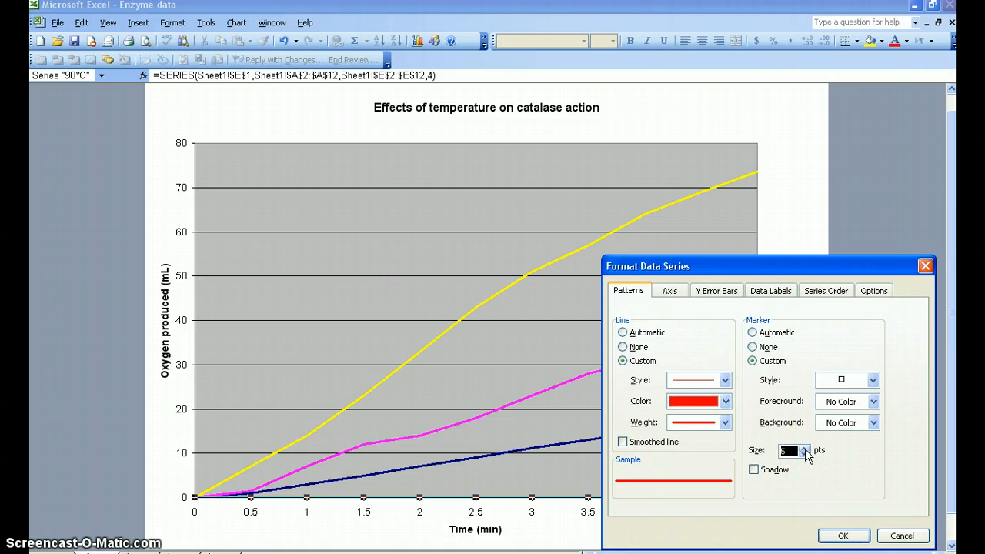
{"action": "left_click", "coordinate": [837, 535]}
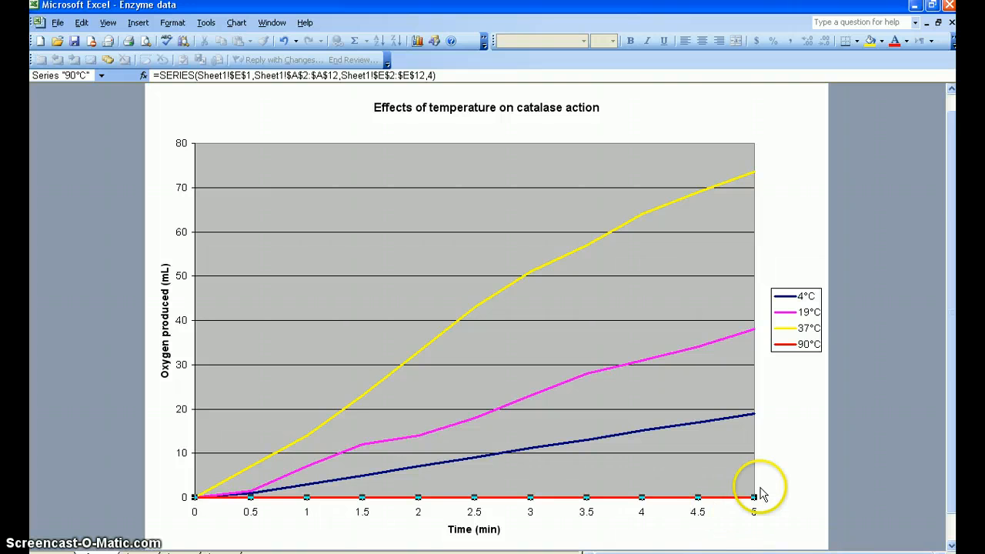
{"action": "left_click", "coordinate": [792, 459]}
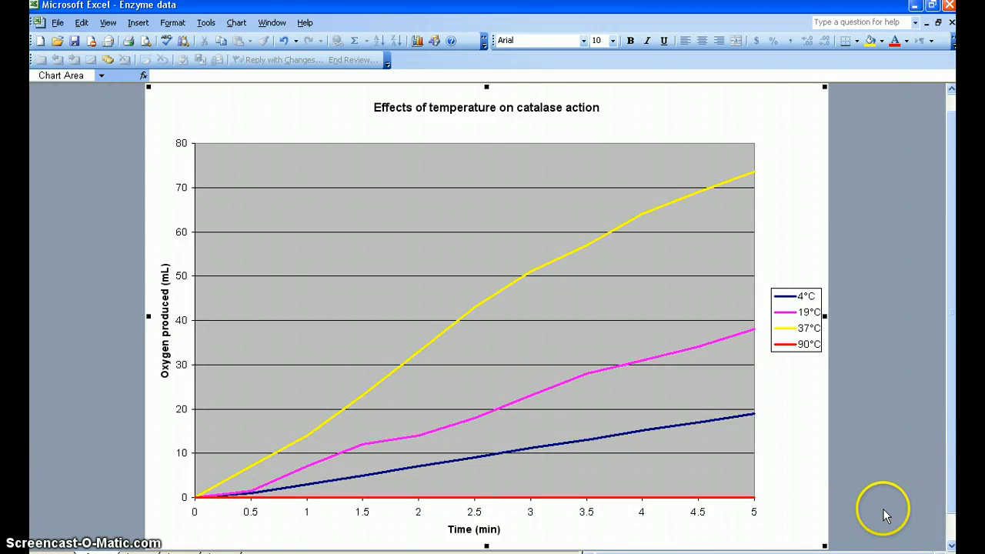
- Switch to Sheet1 and insert a blank column between the pH 4 and pH 7 columns
{"action": "left_click", "coordinate": [932, 5]}
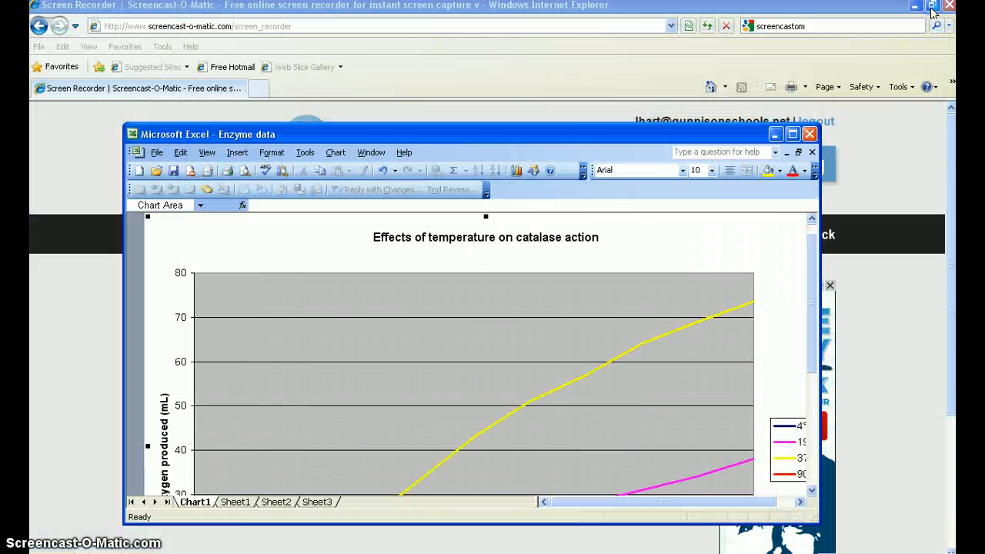
{"action": "left_click", "coordinate": [237, 503]}
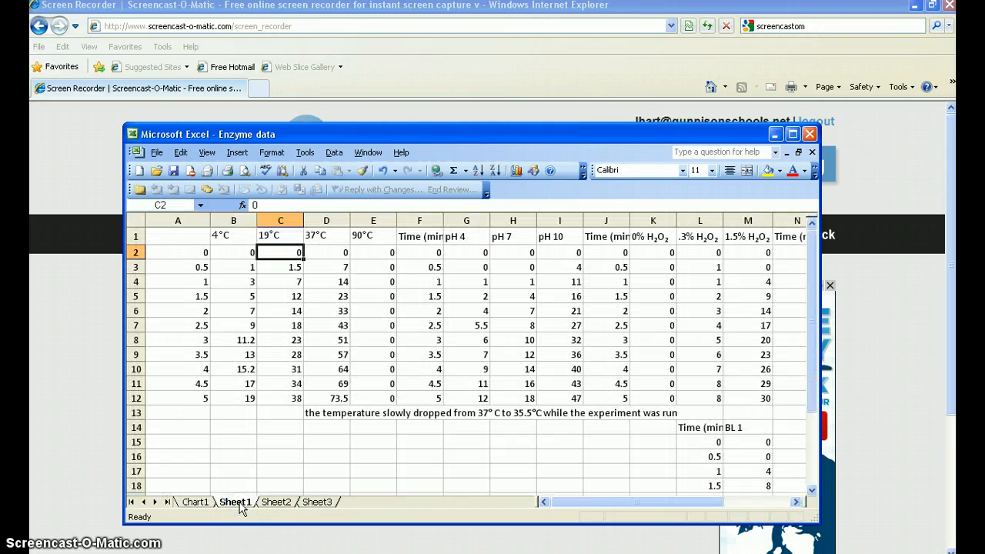
{"action": "left_click", "coordinate": [794, 135]}
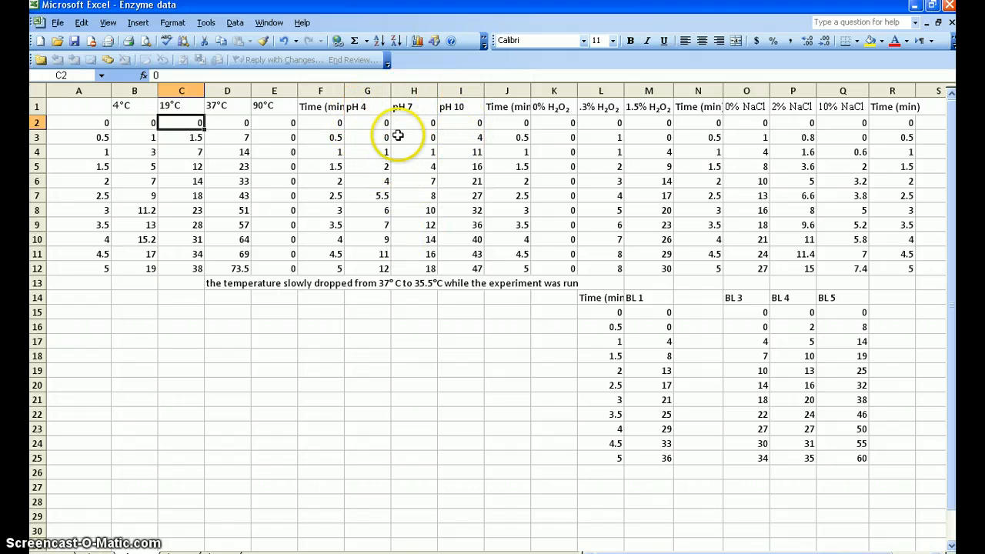
{"action": "left_click", "coordinate": [413, 90]}
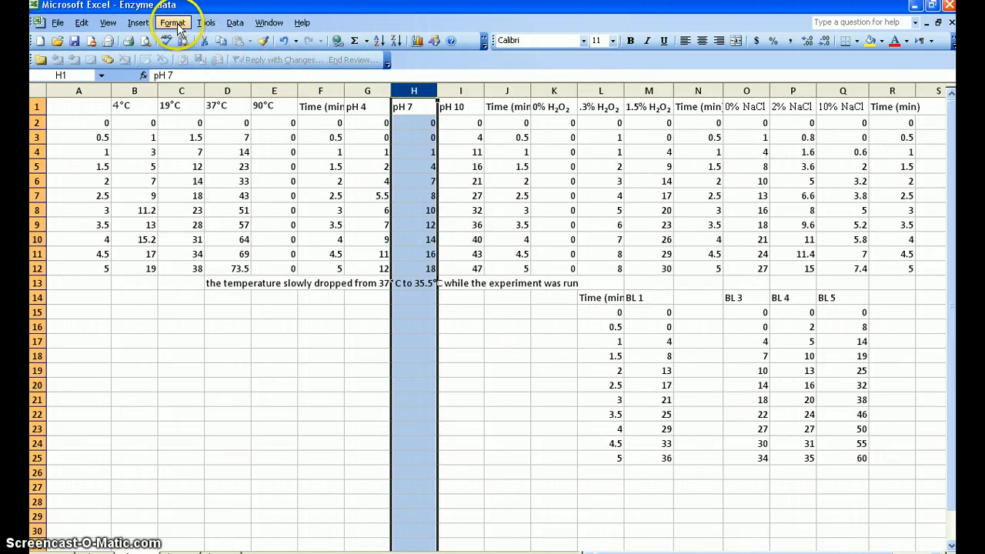
{"action": "left_click", "coordinate": [138, 23]}
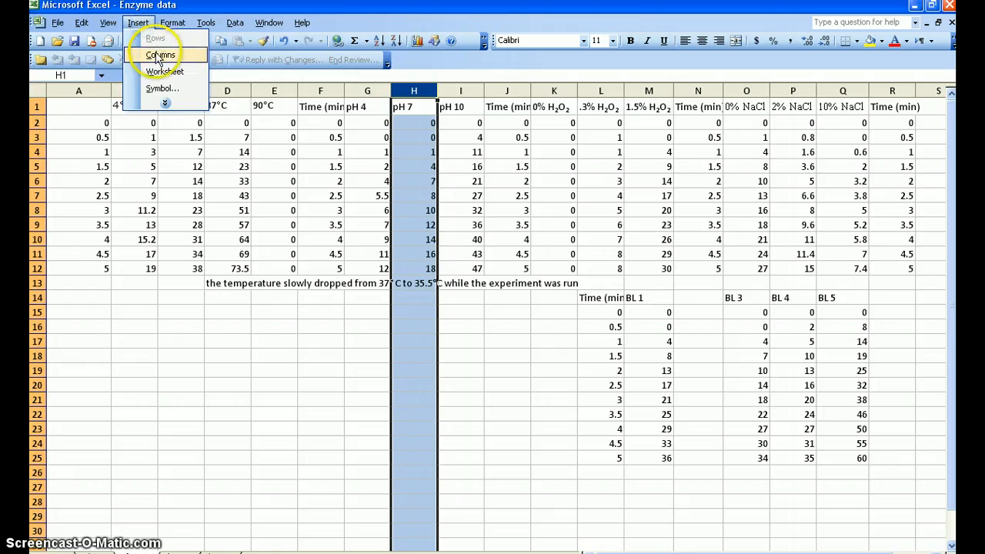
{"action": "left_click", "coordinate": [158, 55]}
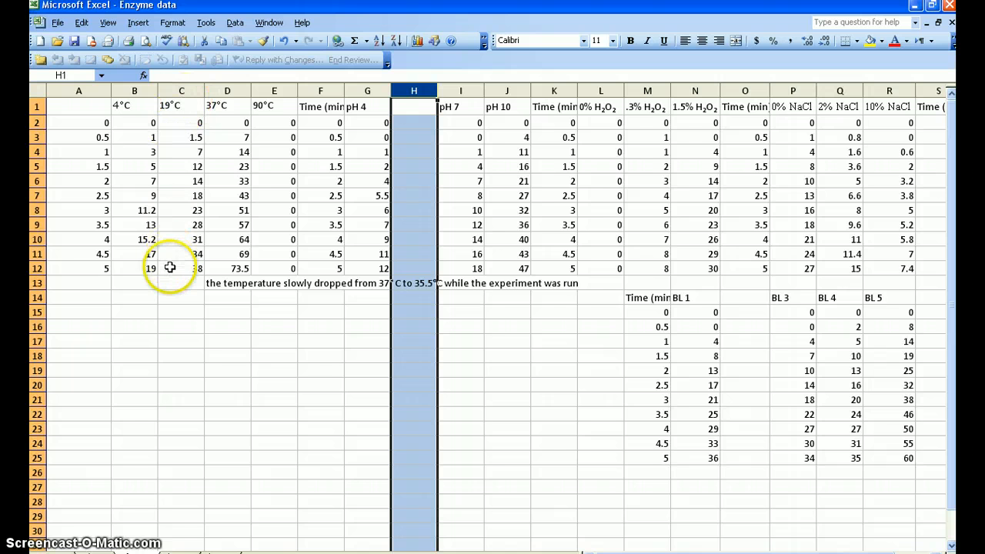
- Copy the 19°C header and data from C1:C12 into the blank column starting at H1
{"action": "left_click", "coordinate": [183, 109]}
{"action": "left_click_drag", "start_coordinate": [183, 108], "coordinate": [188, 266]}
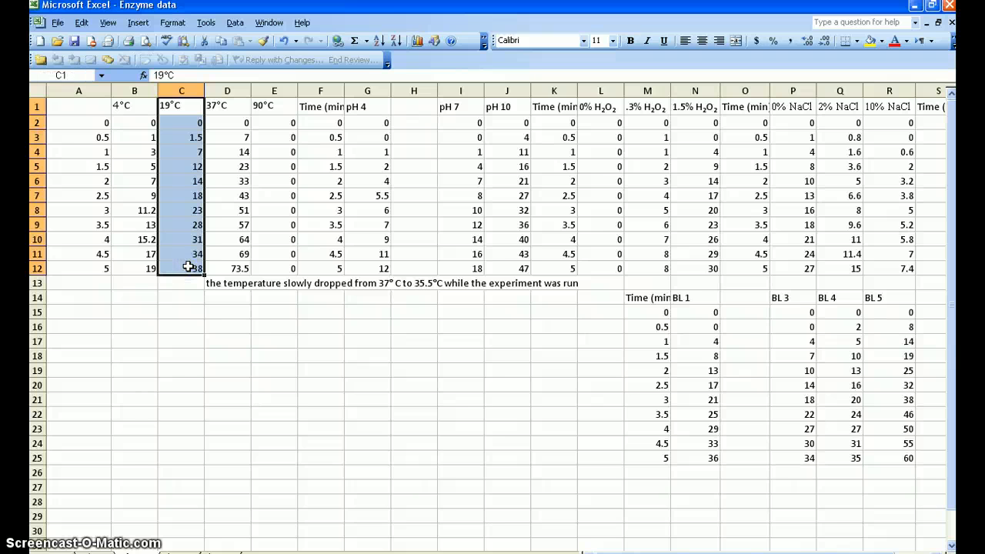
{"action": "key", "text": "ctrl+c"}
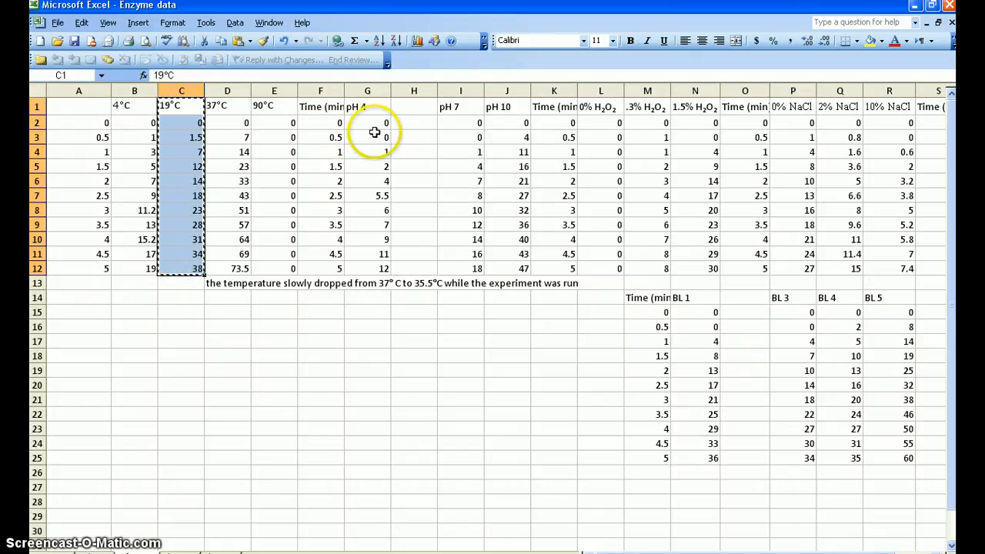
{"action": "left_click", "coordinate": [418, 109]}
{"action": "key", "text": "ctrl+v"}
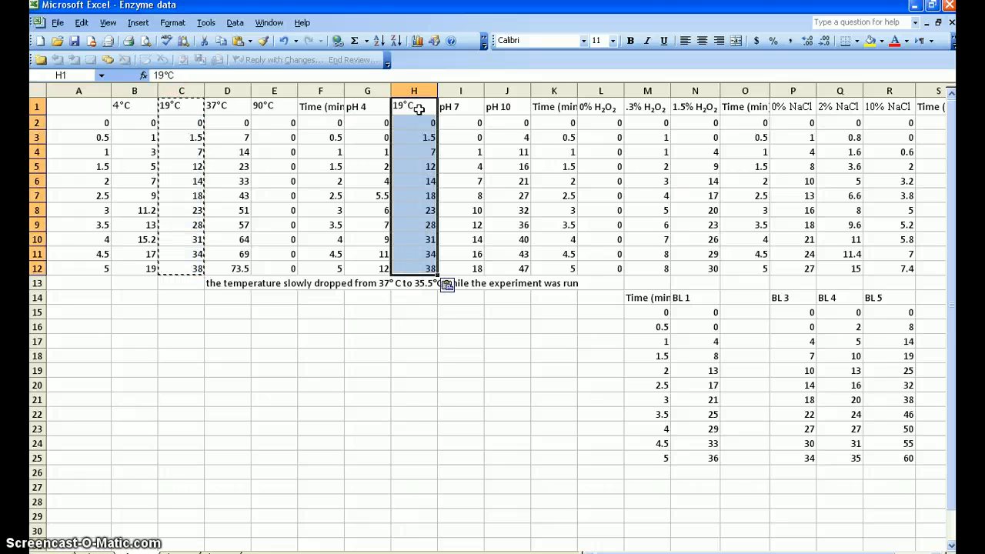
{"action": "left_click", "coordinate": [418, 110]}
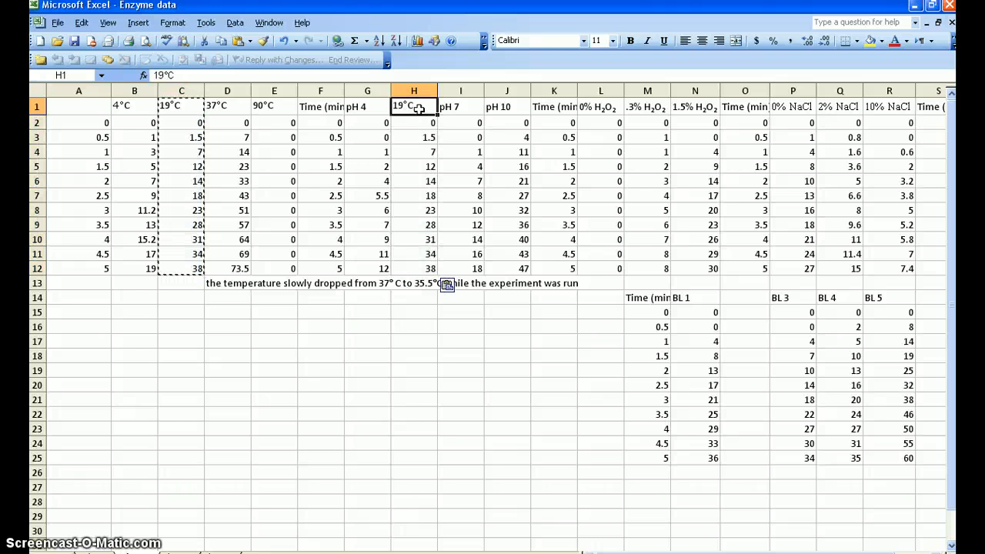
{"action": "key", "text": "Return"}
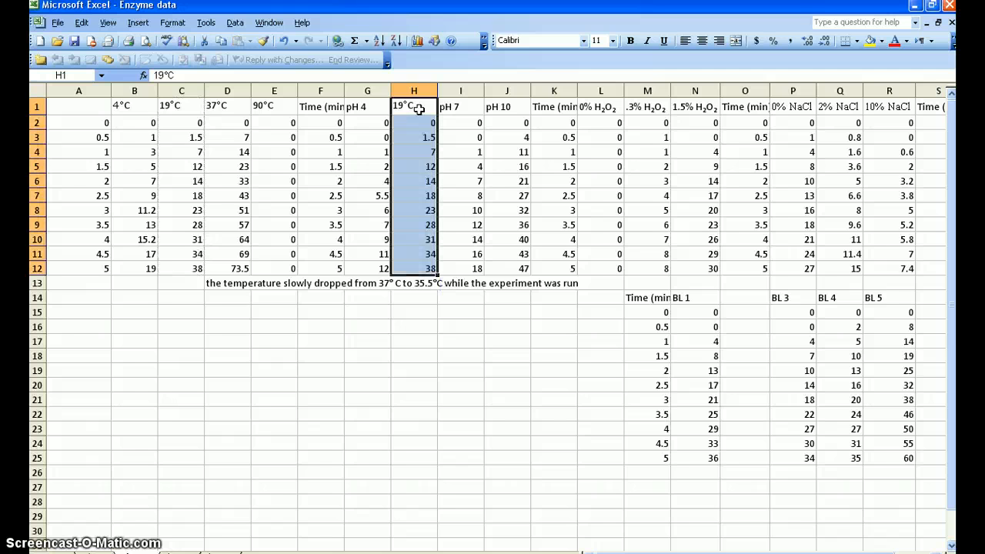
- Replace the header in H1 with Baseline
{"action": "left_click", "coordinate": [418, 110]}
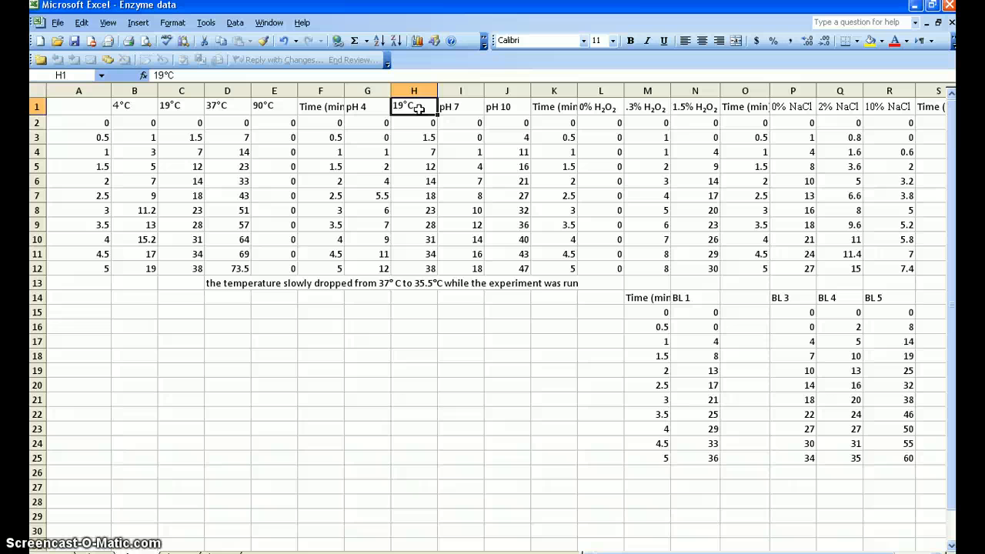
{"action": "type", "text": "Baseline"}
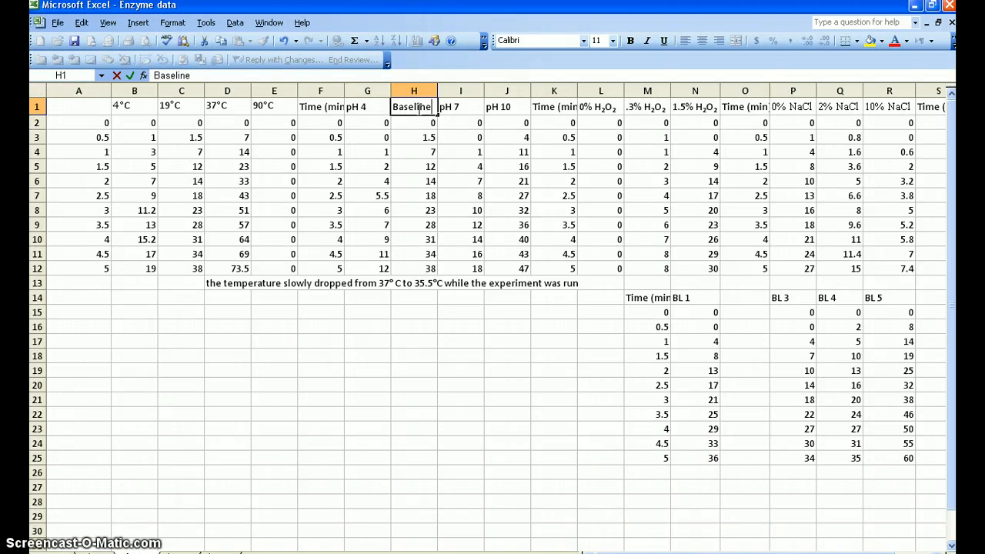
{"action": "left_click", "coordinate": [417, 310]}
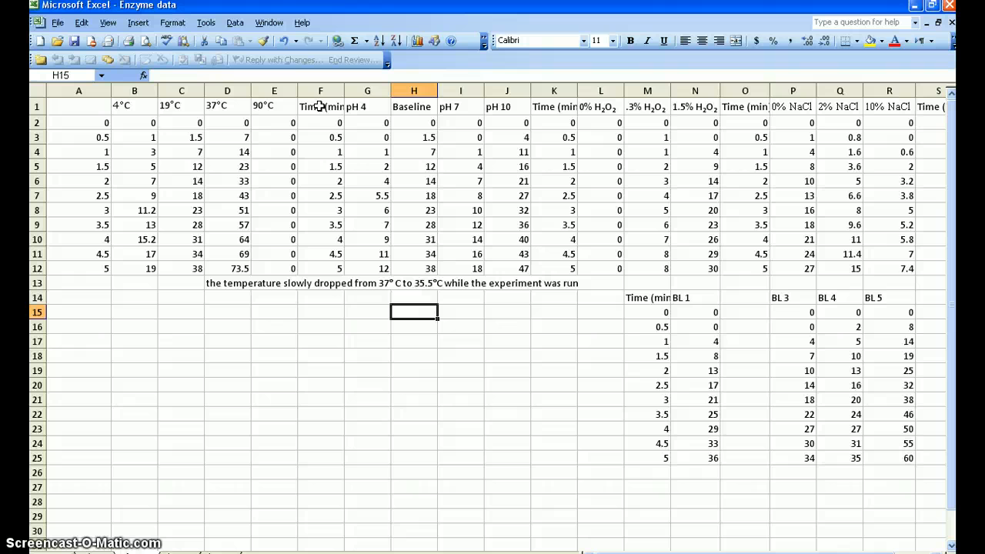
- Start a line chart without markers from the pH data in F1:J12, with the series in columns
{"action": "left_click_drag", "start_coordinate": [320, 106], "coordinate": [494, 267]}
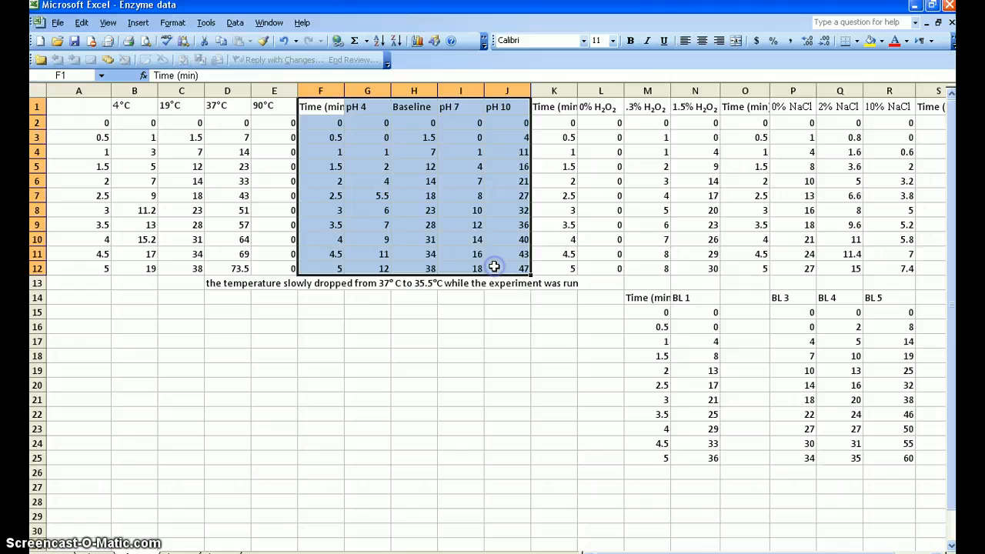
{"action": "left_click", "coordinate": [416, 43]}
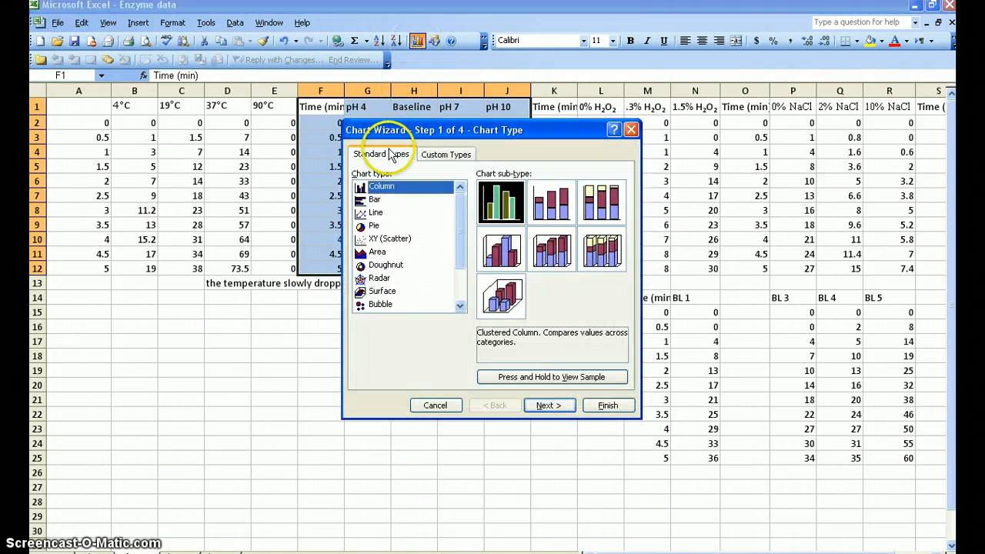
{"action": "left_click", "coordinate": [375, 213]}
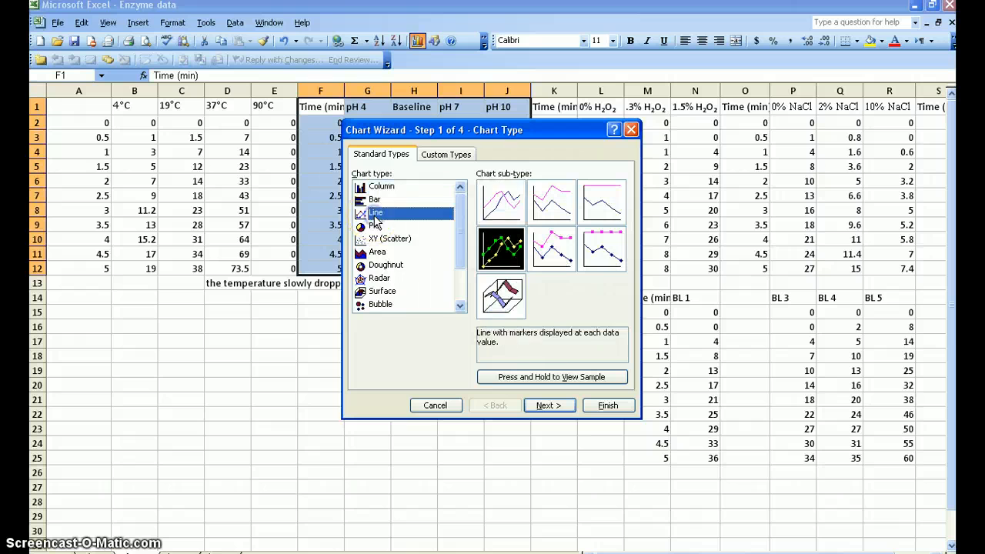
{"action": "left_click", "coordinate": [495, 202]}
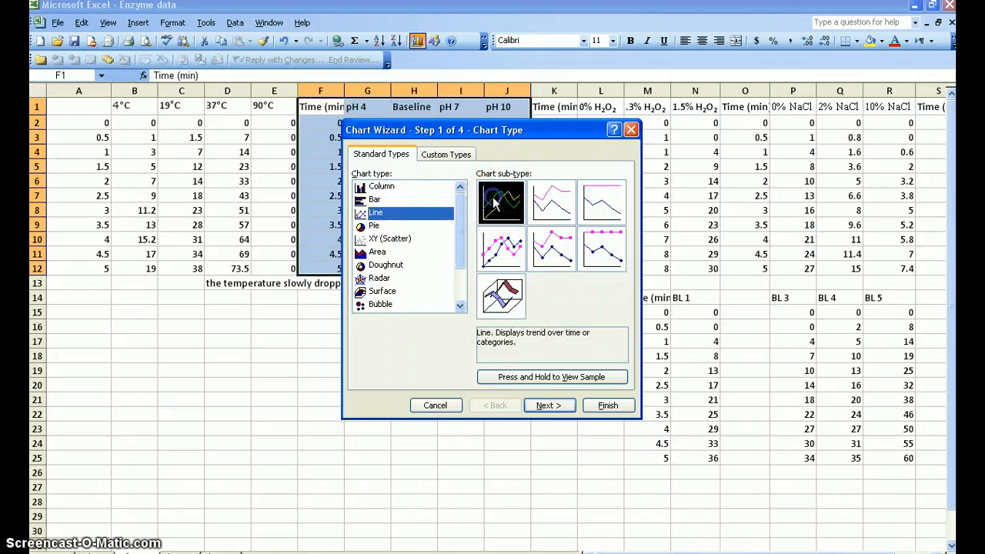
{"action": "left_click", "coordinate": [543, 410]}
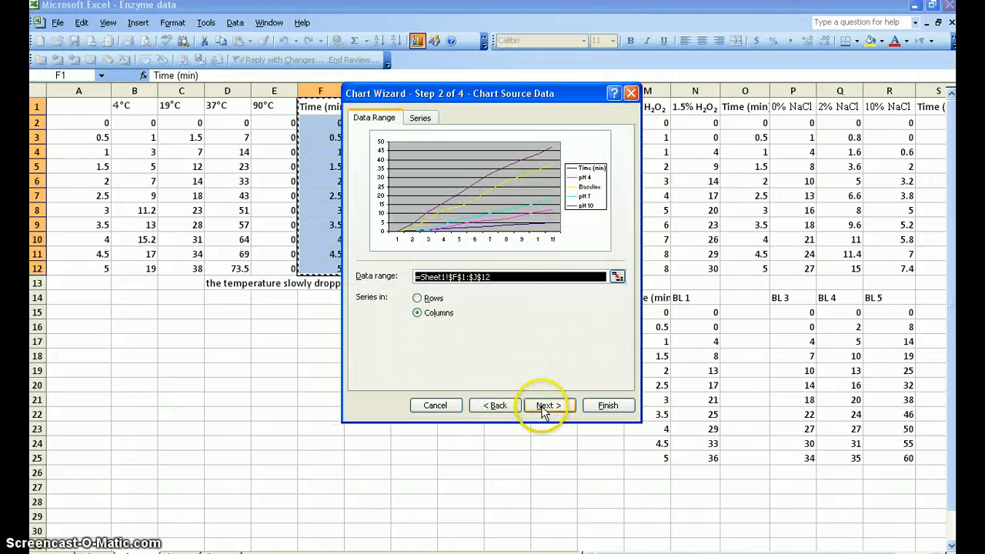
{"action": "left_click", "coordinate": [544, 408]}
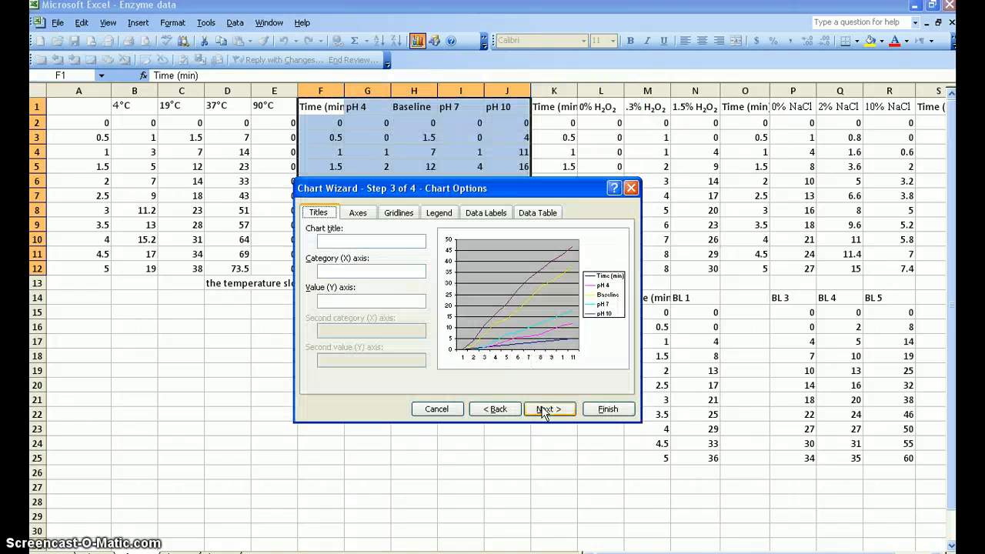
- Title the chart "Effects of pH on catalase action", label the axes "Time (min)" and "Oxygen produced (mL)", and place it on new sheet Chart2
{"action": "left_click", "coordinate": [350, 239]}
{"action": "type", "text": "Effects of pH on catalase"}
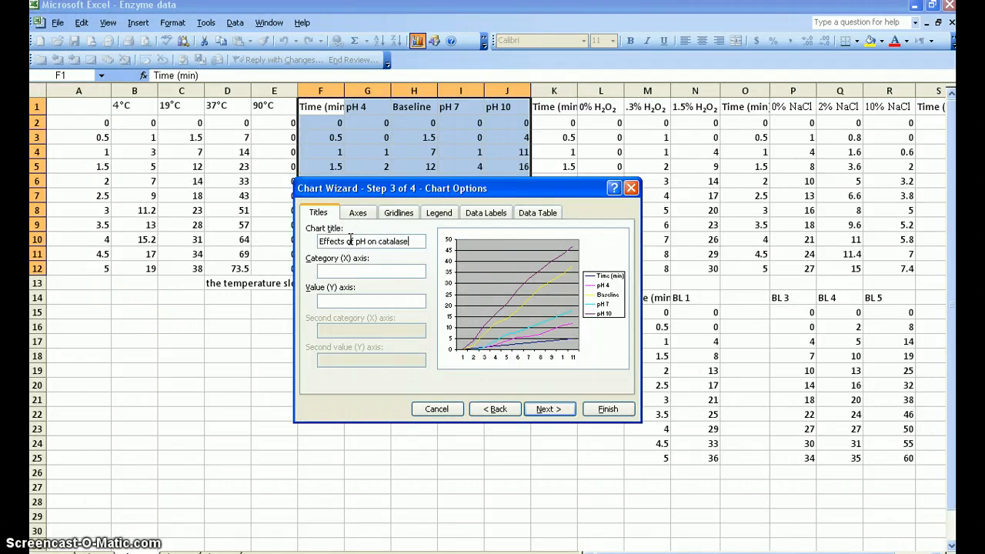
{"action": "type", "text": " action"}
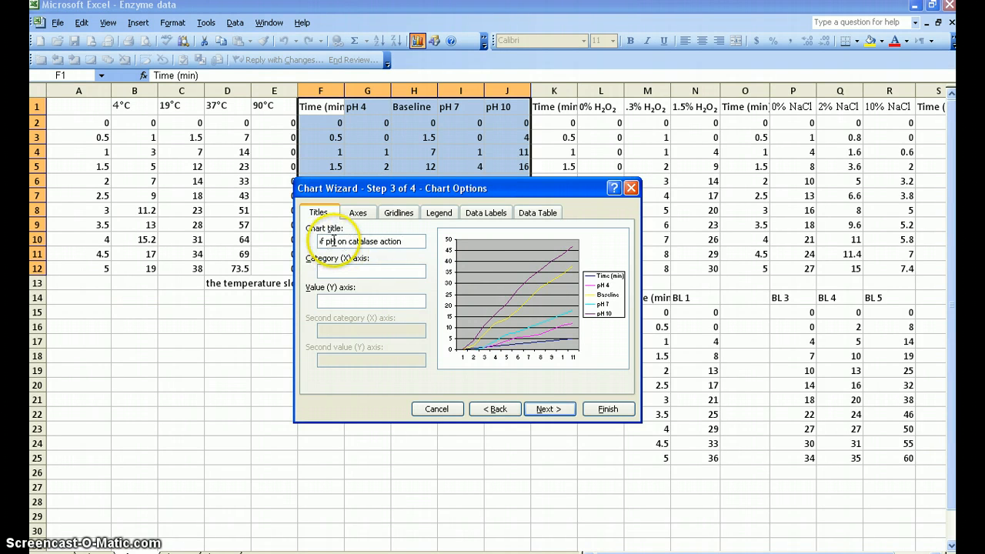
{"action": "left_click", "coordinate": [331, 270]}
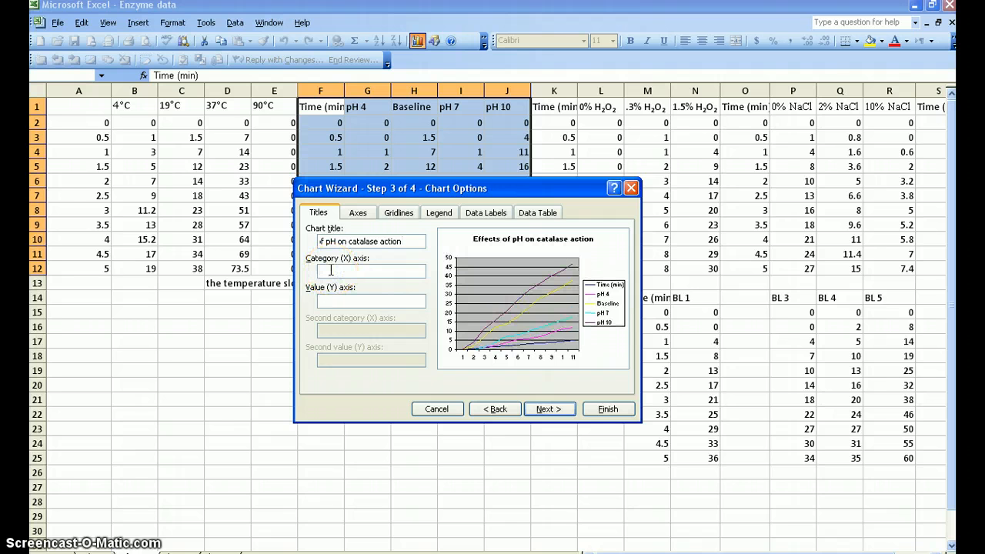
{"action": "type", "text": "Time (min)"}
{"action": "left_click", "coordinate": [330, 301]}
{"action": "type", "text": "Ox"}
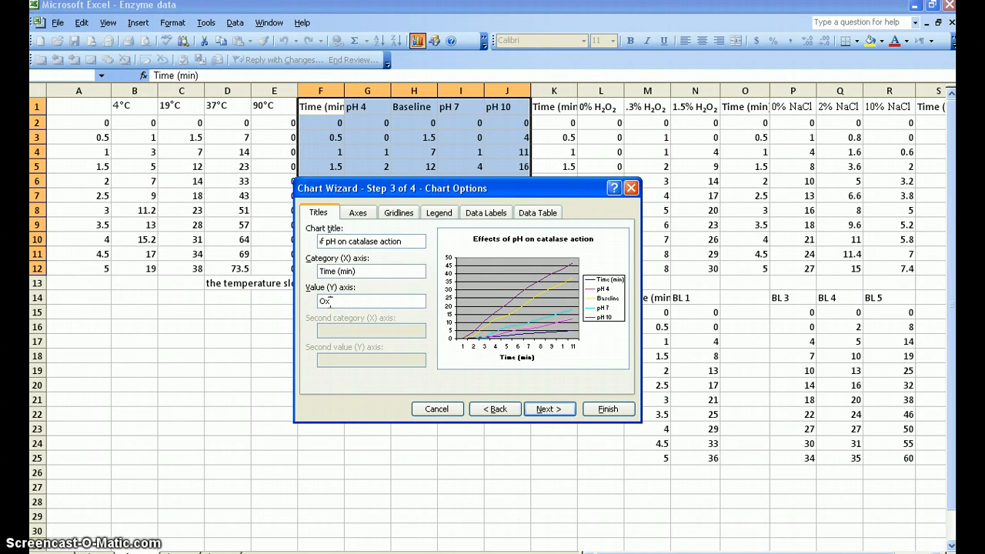
{"action": "type", "text": "ygen produced (mL)"}
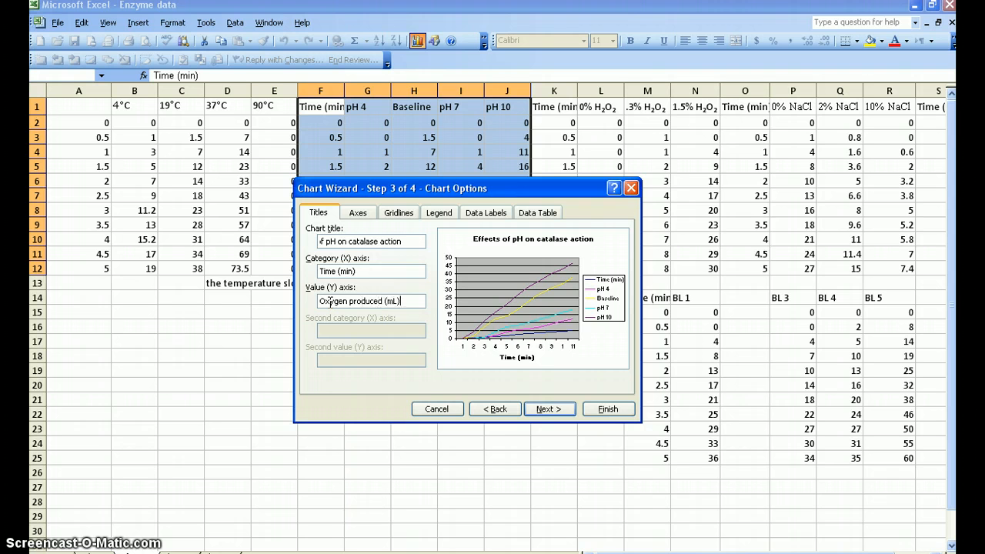
{"action": "left_click", "coordinate": [539, 409]}
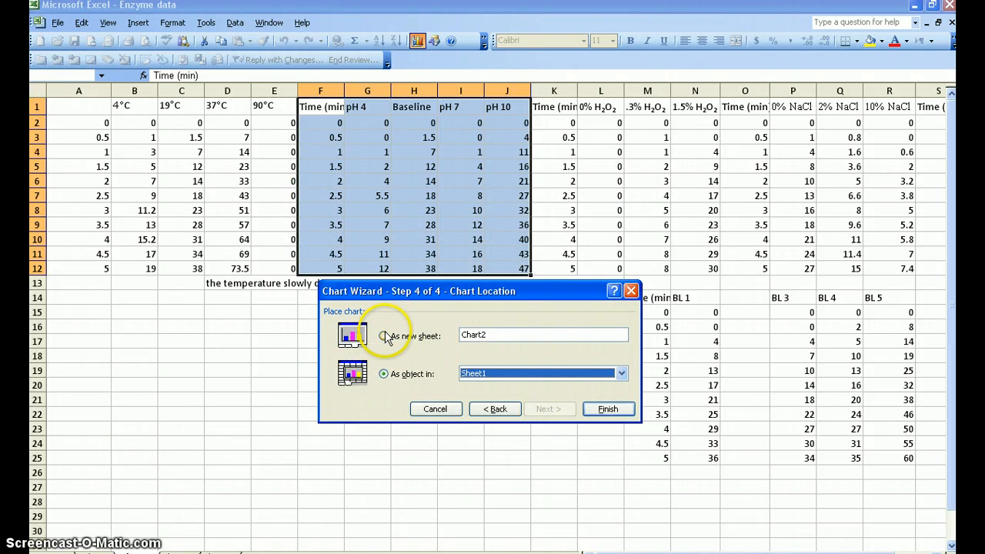
{"action": "left_click", "coordinate": [605, 409]}
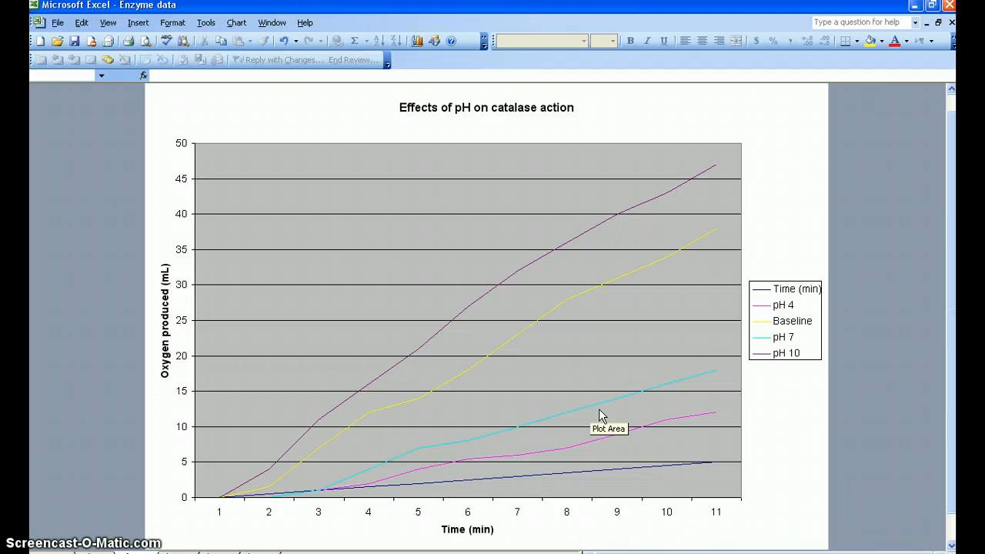
- View the temperature chart on the Chart1 sheet and return to the pH chart on Chart2
{"action": "left_click", "coordinate": [933, 7]}
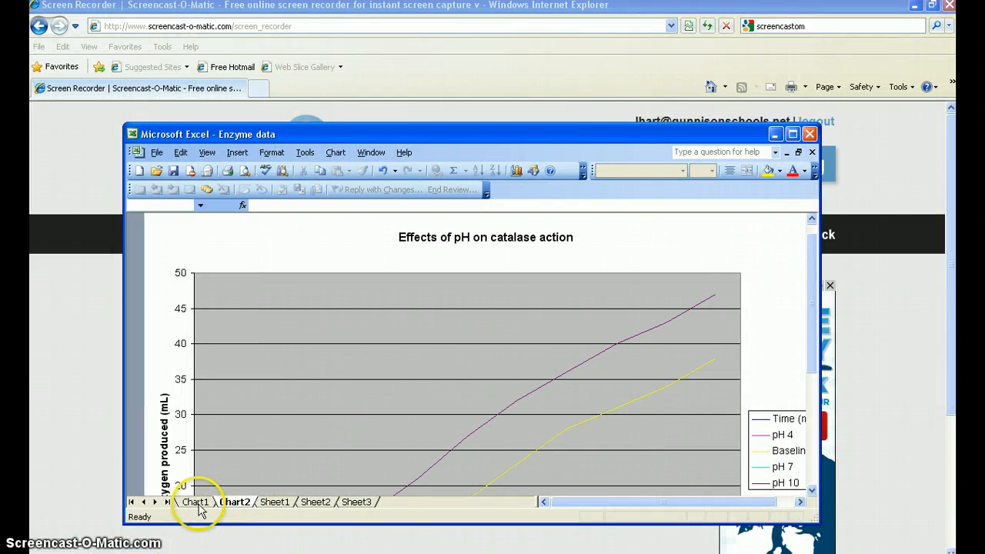
{"action": "left_click", "coordinate": [195, 501]}
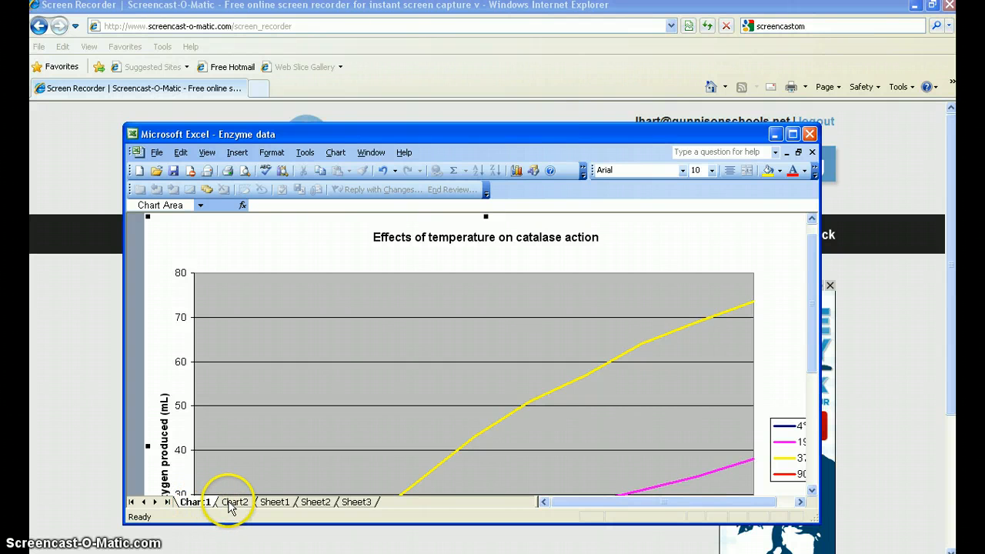
{"action": "left_click", "coordinate": [234, 502]}
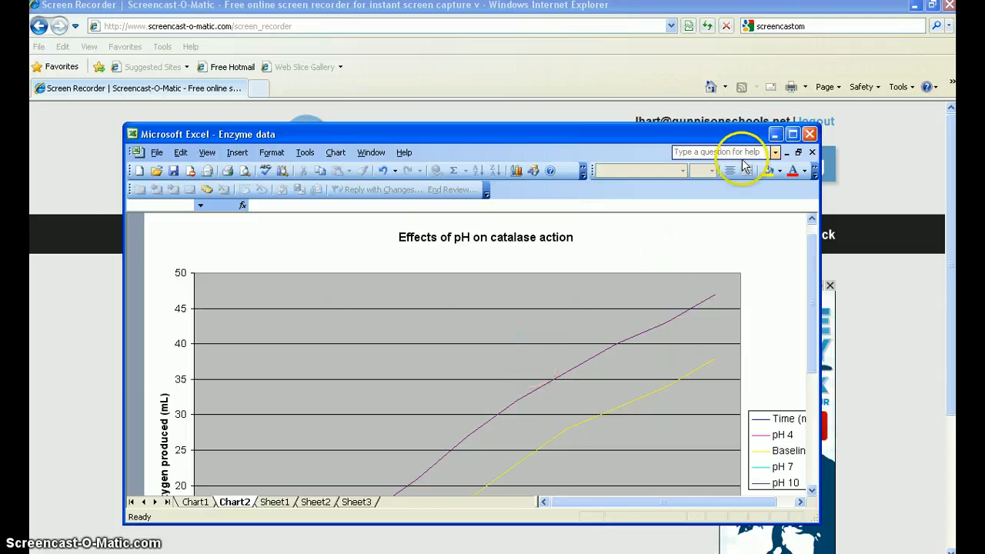
{"action": "left_click", "coordinate": [793, 133]}
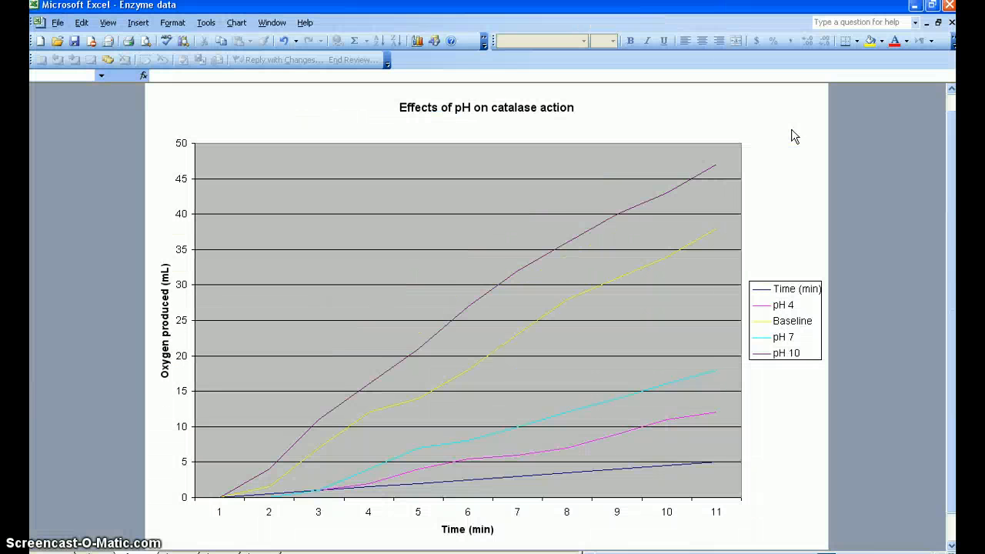